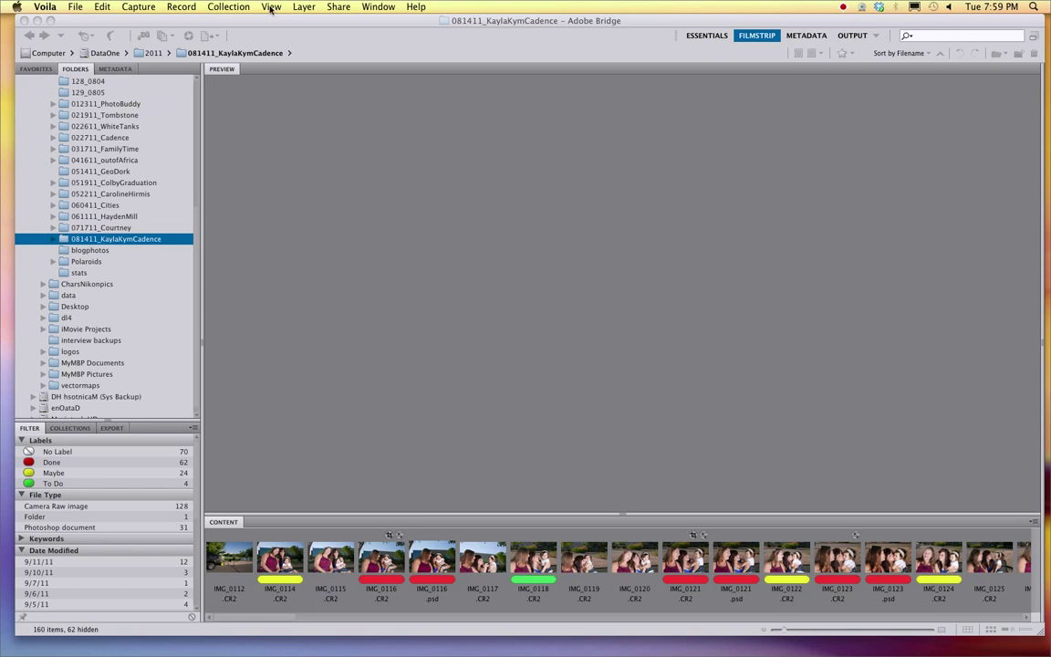
Step: Select photo IMG_0114.CR2 and examine the star ratings and colour labels that can be assigned to it
left_click(306, 7)
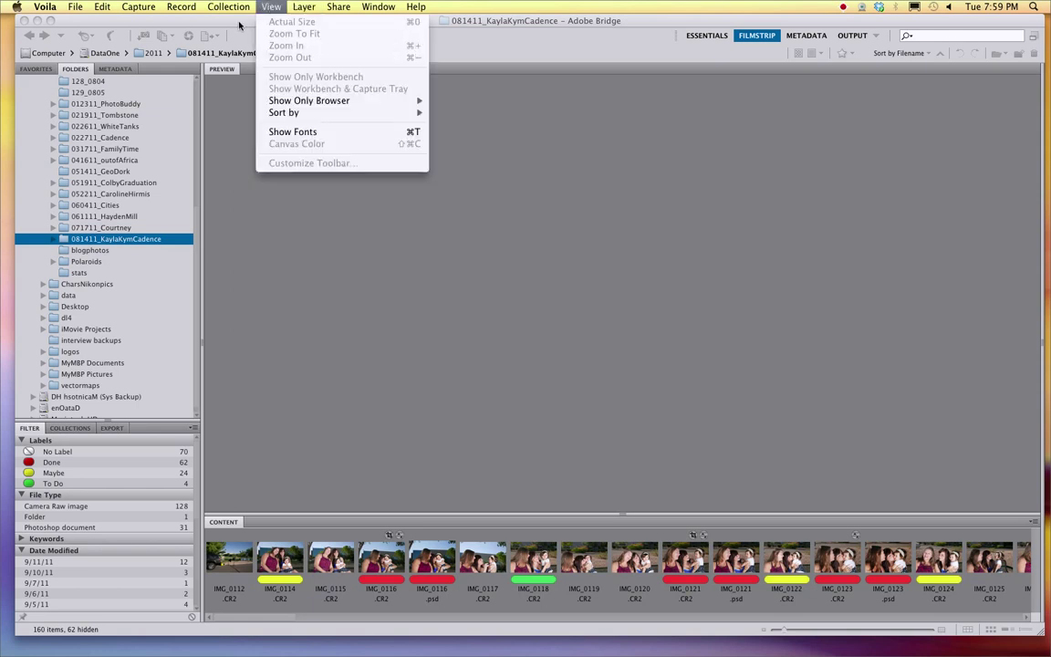
left_click(218, 23)
left_click(261, 7)
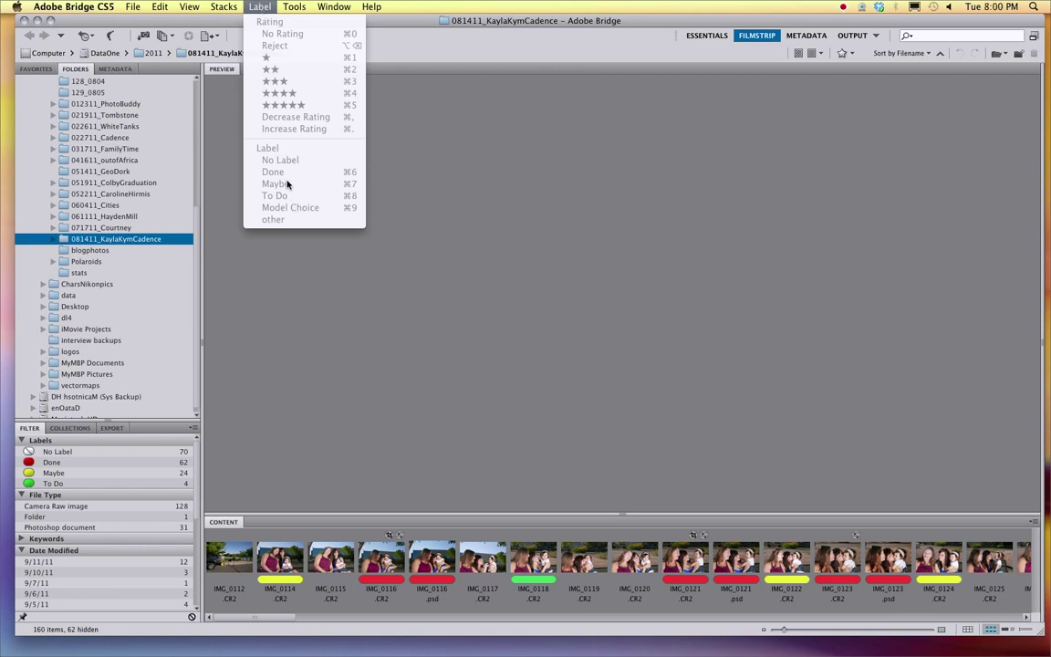
left_click(313, 533)
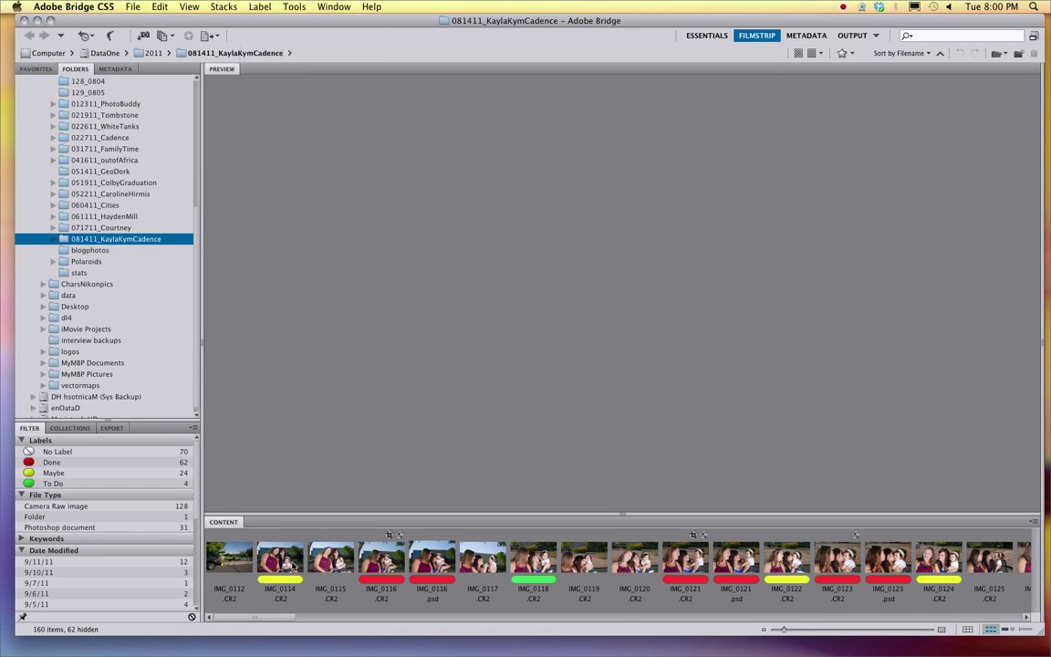
left_click(280, 559)
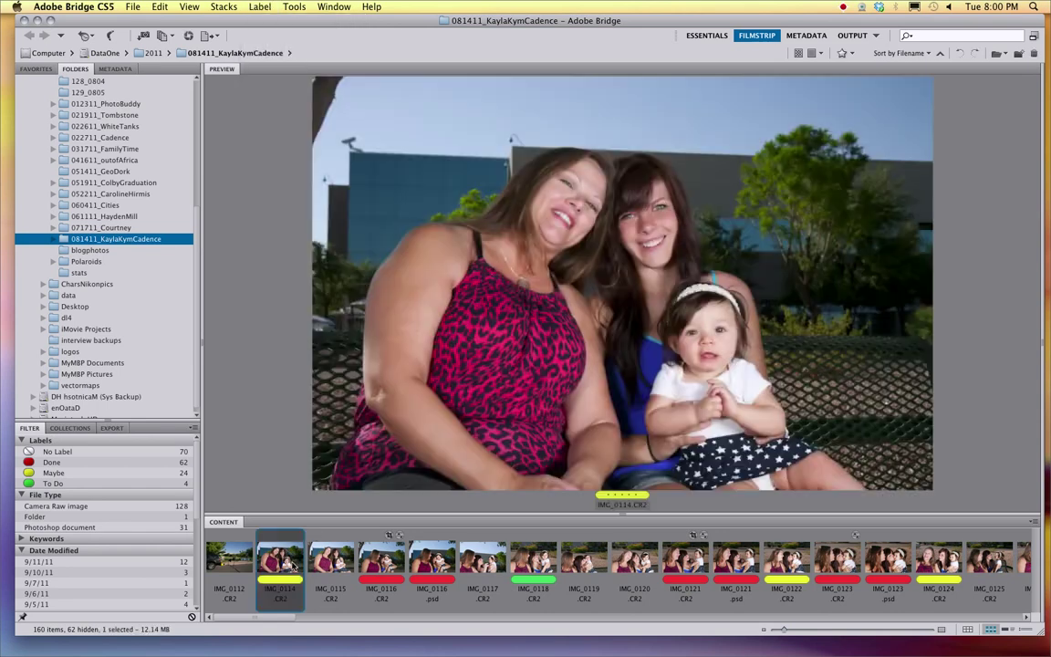
left_click(261, 7)
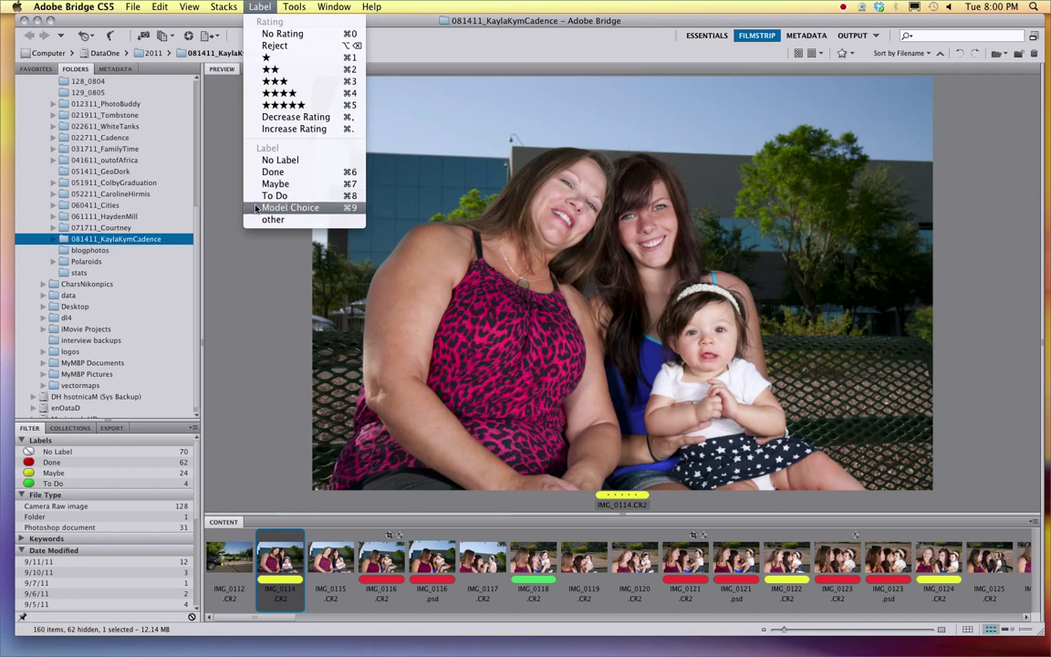
left_click(238, 265)
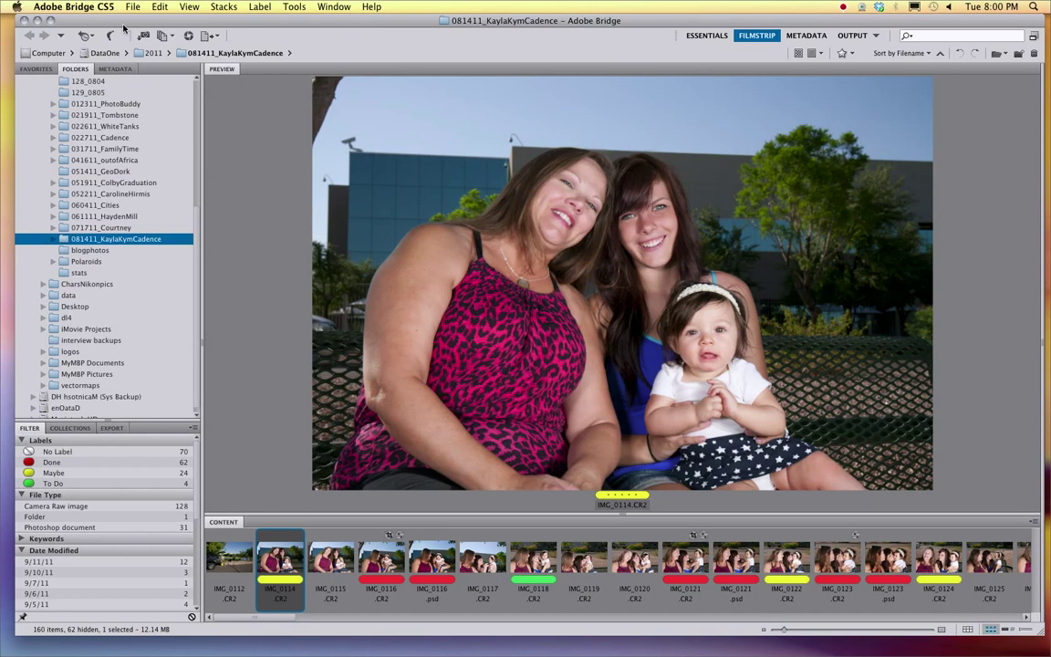
Step: Examine the colour label names and their shortcuts in the Labels preferences, and cancel without changing anything
left_click(74, 6)
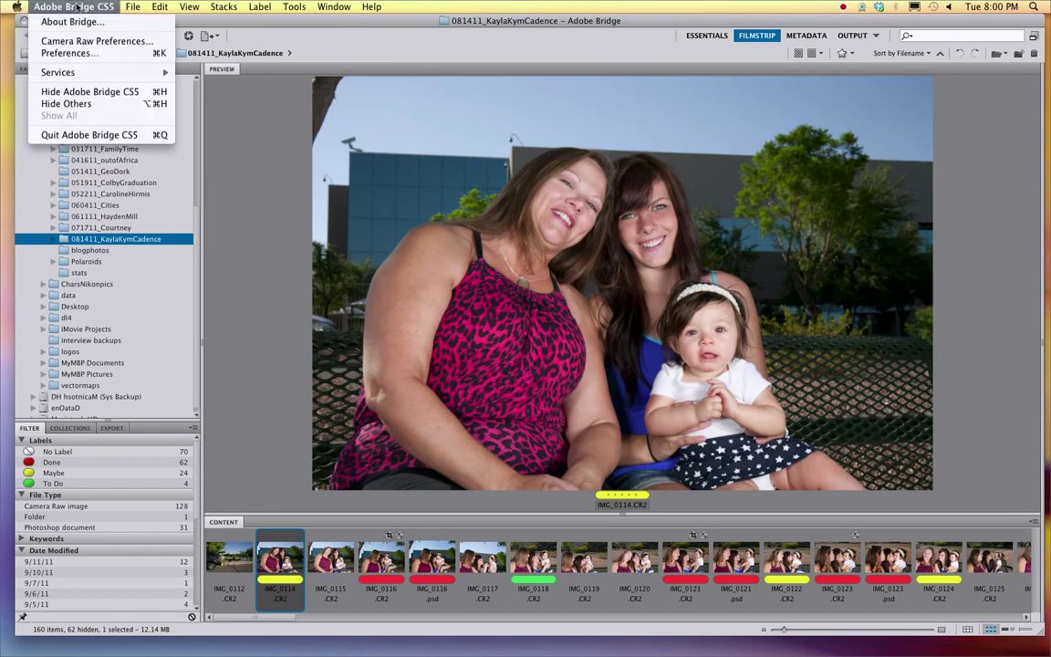
left_click(83, 53)
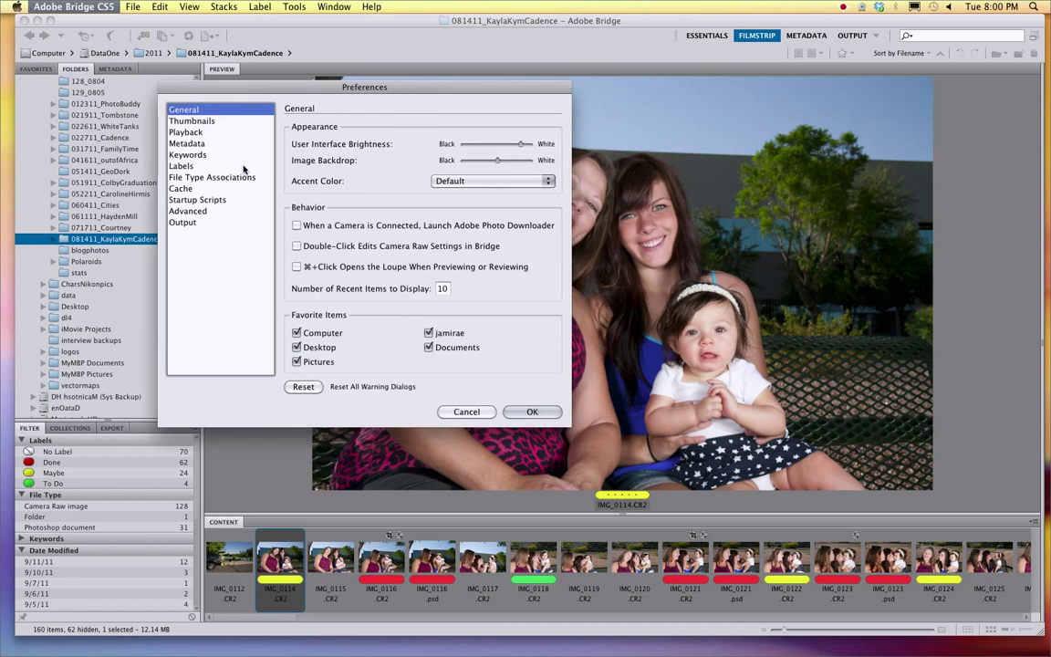
left_click(176, 165)
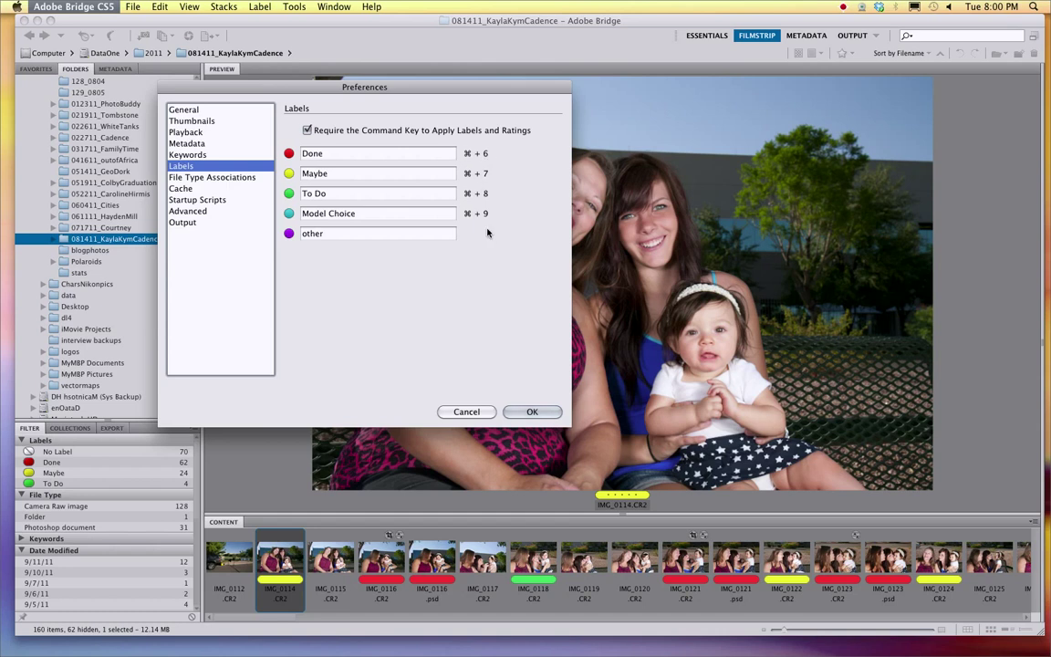
left_click(464, 411)
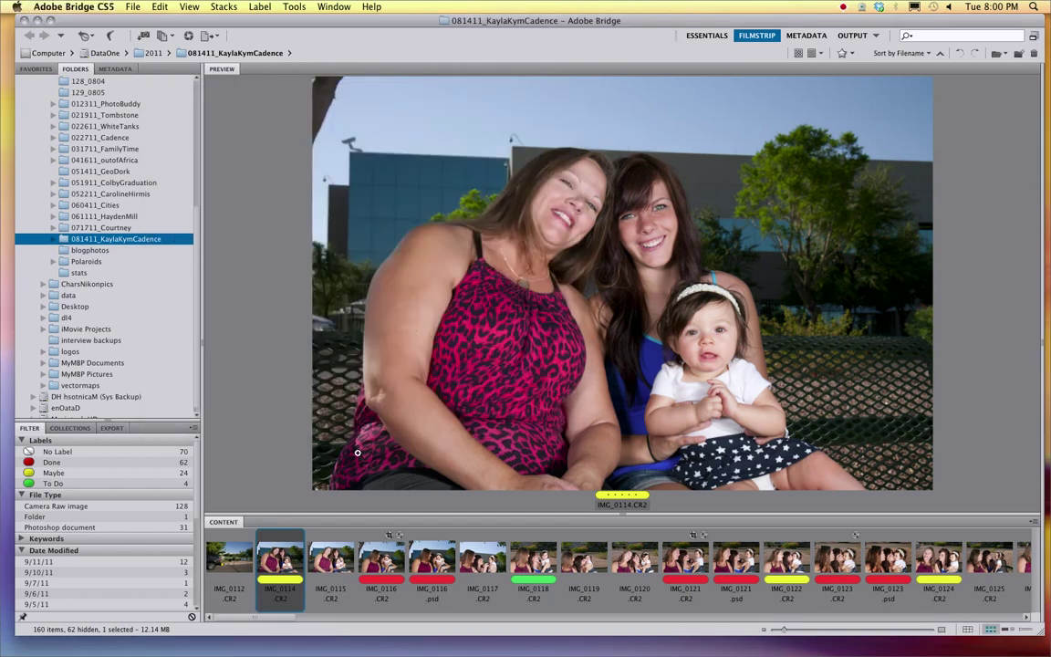
Step: Label photo IMG_0115.CR2 as To Do and remove that label again
left_click(228, 567)
key("Right")
left_click(337, 565)
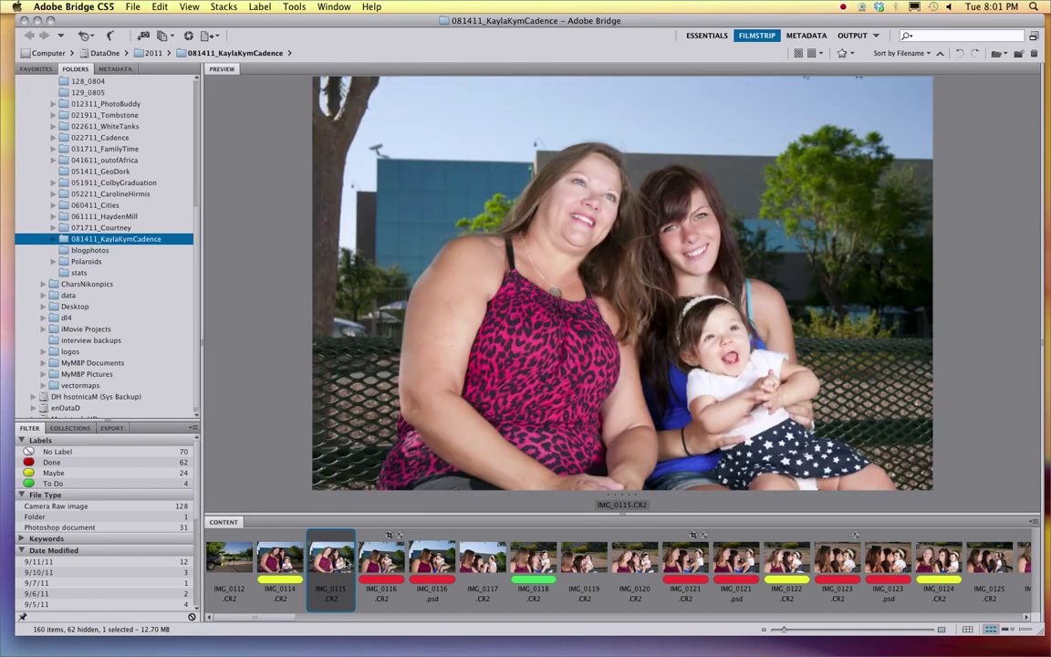
key("super+8")
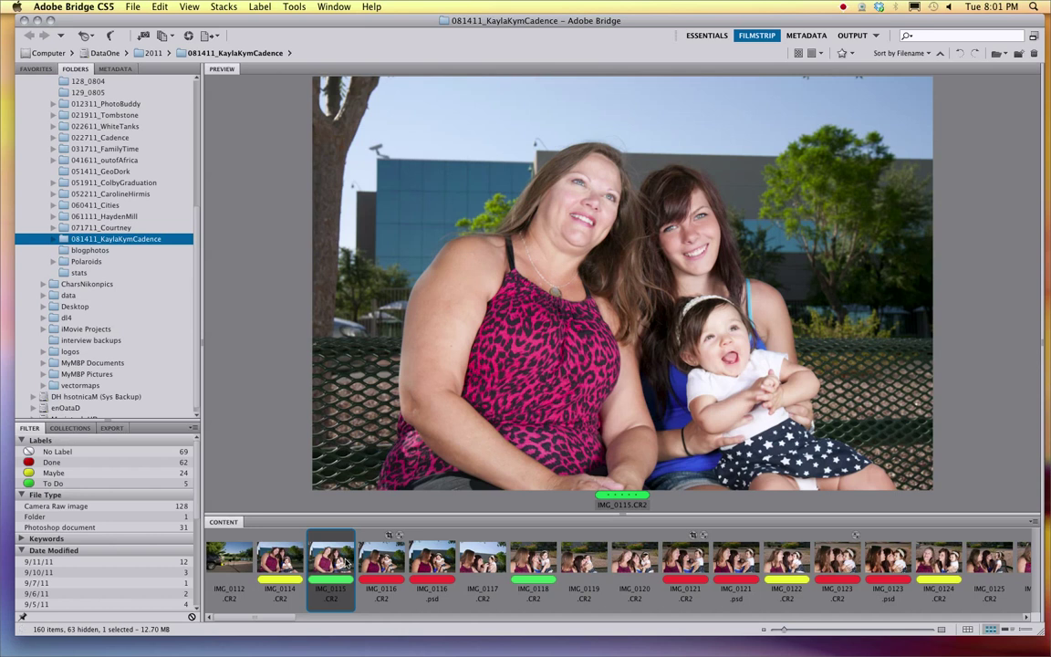
key("super+8")
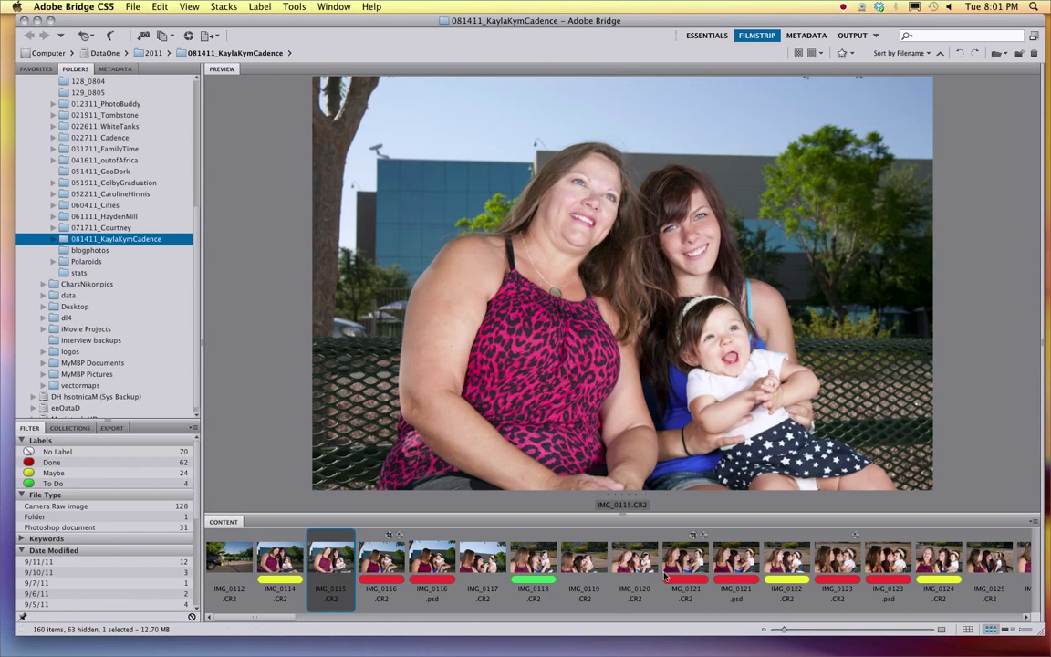
Step: Filter the folder's photos to show only those labelled To Do or Maybe
left_click_drag(275, 619, 235, 620)
left_click(32, 484)
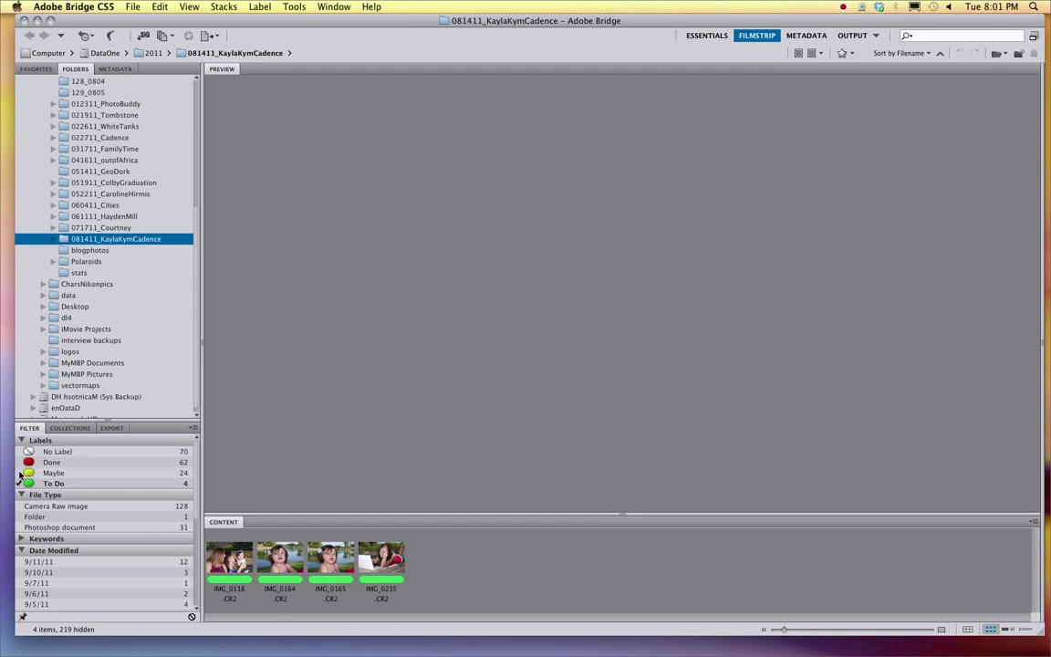
left_click(19, 474)
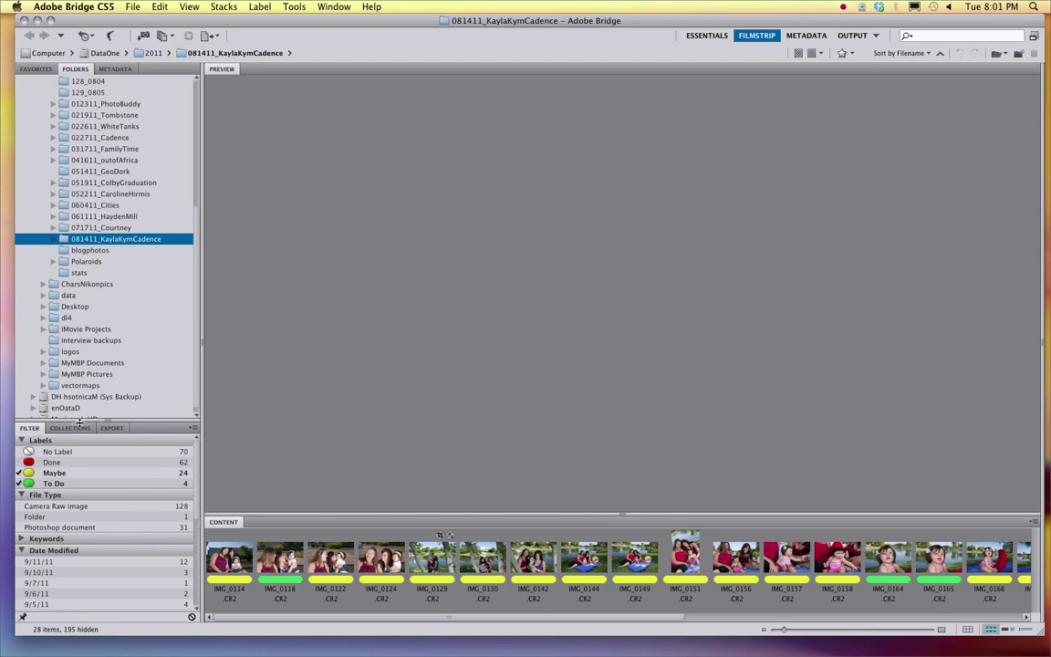
Step: Enlarge the filter area and collapse its Date Modified criteria
left_click_drag(81, 421, 73, 278)
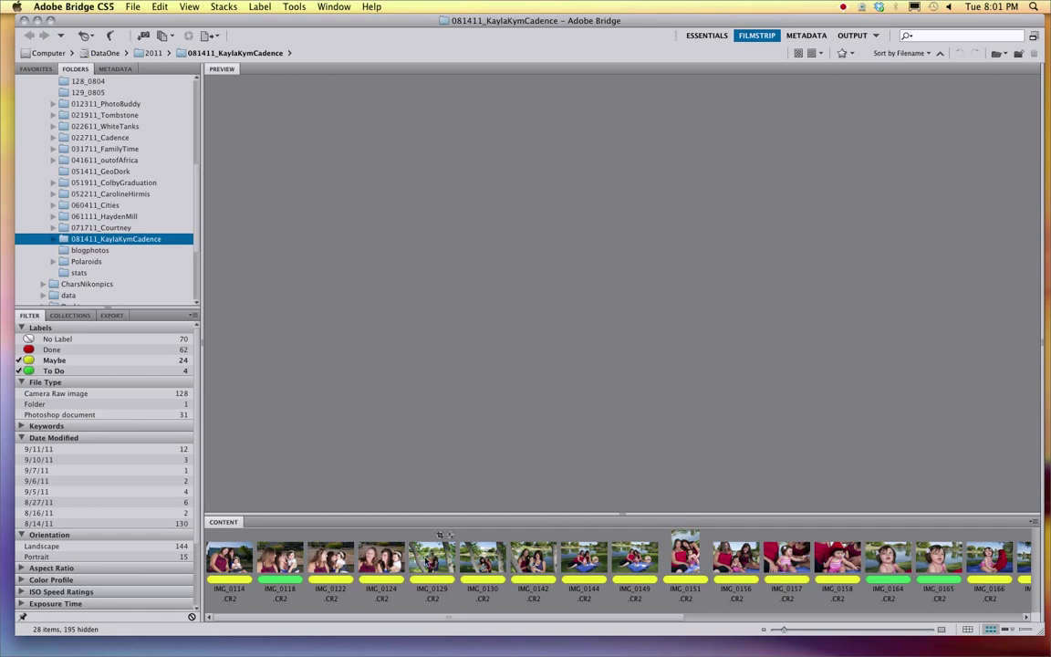
left_click(21, 438)
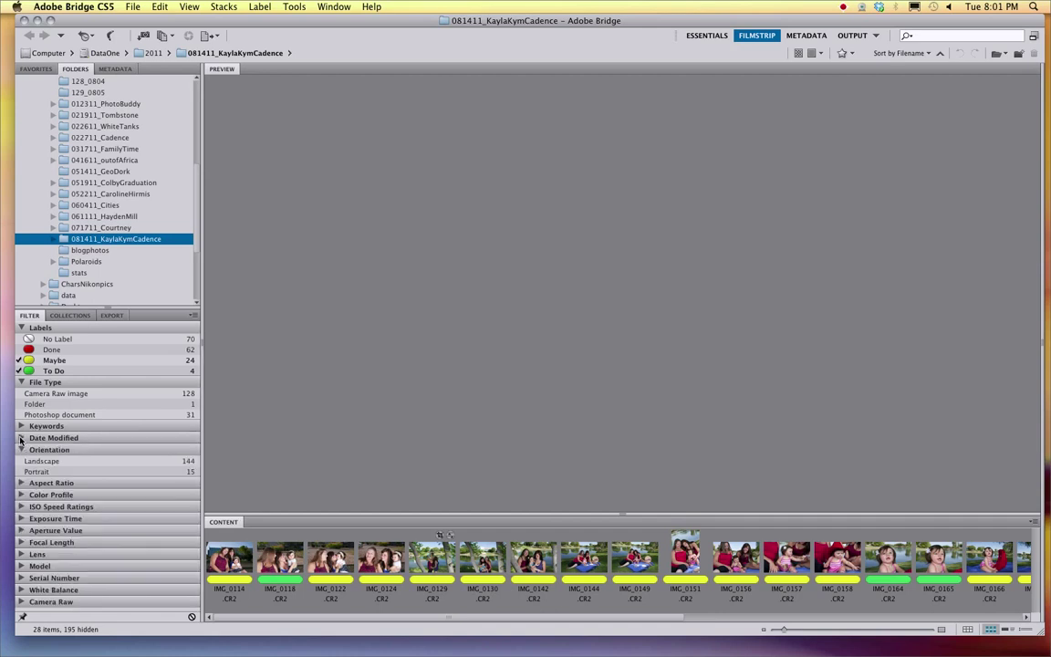
Step: Relabel the Maybe photo IMG_0151.CR2 as To Do and restrict the label filter to To Do only
left_click(18, 360)
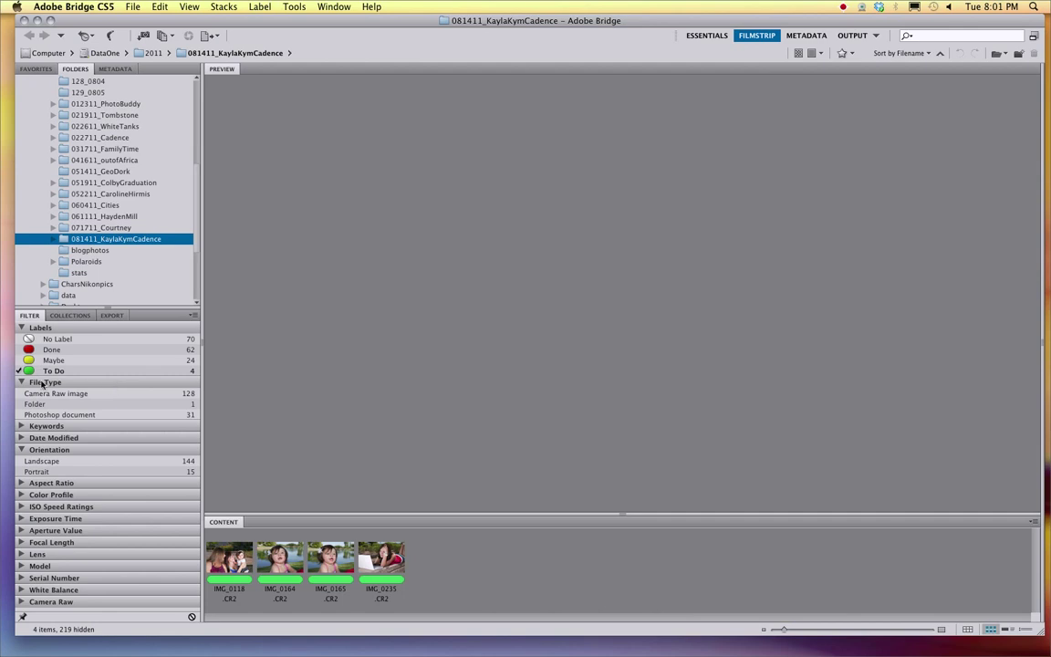
left_click(18, 359)
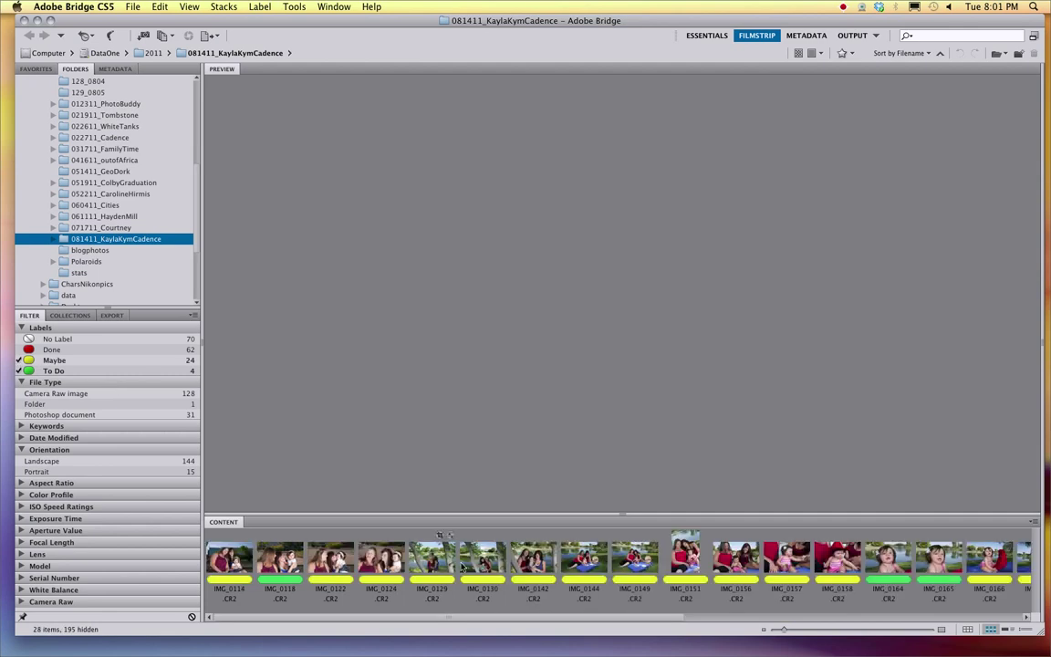
left_click(686, 547)
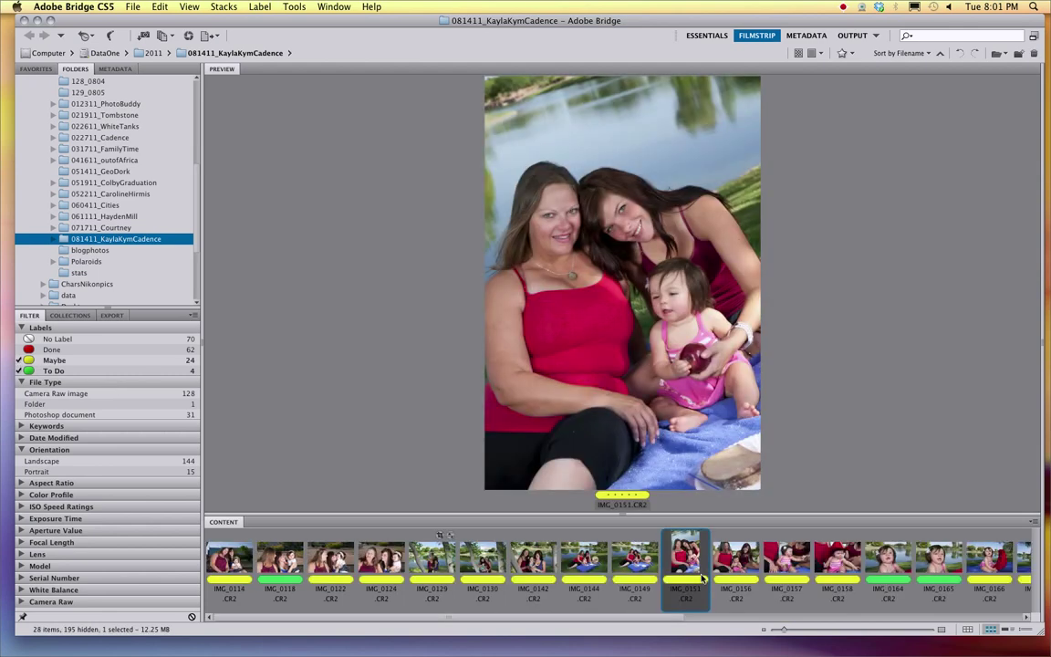
key("super+8")
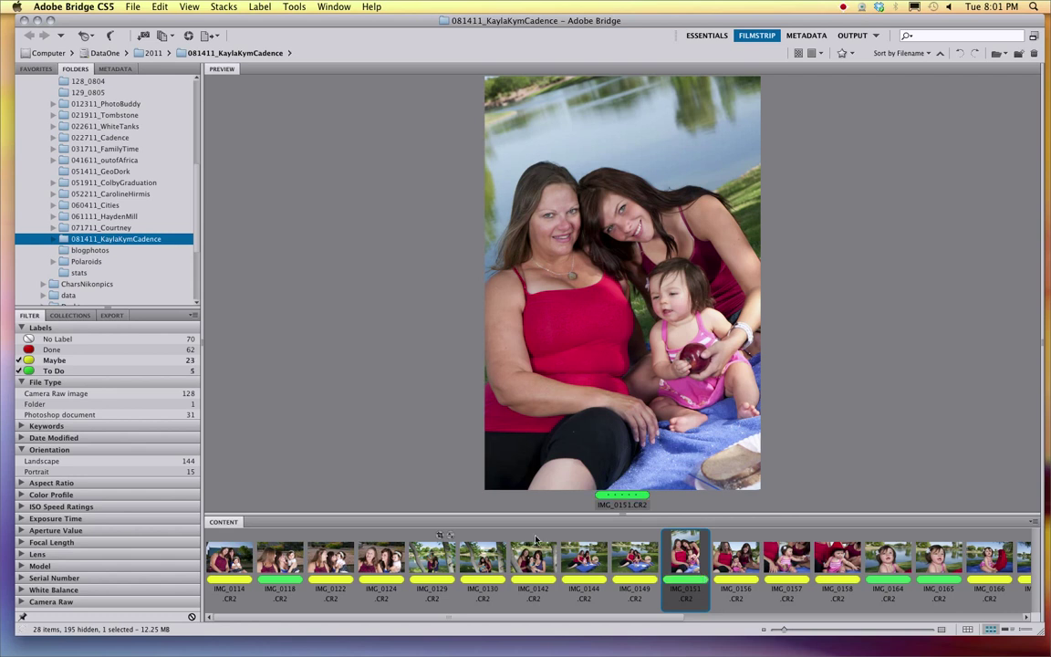
left_click(18, 360)
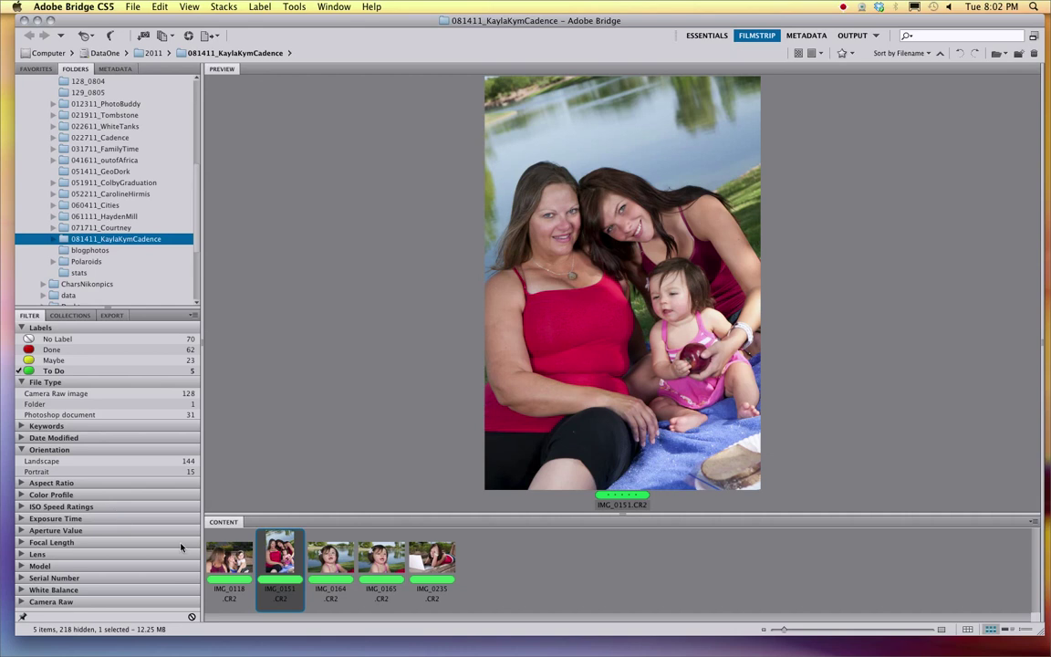
Step: Collapse the File Type criteria and preview the filtered To Do photos one after another
left_click(80, 380)
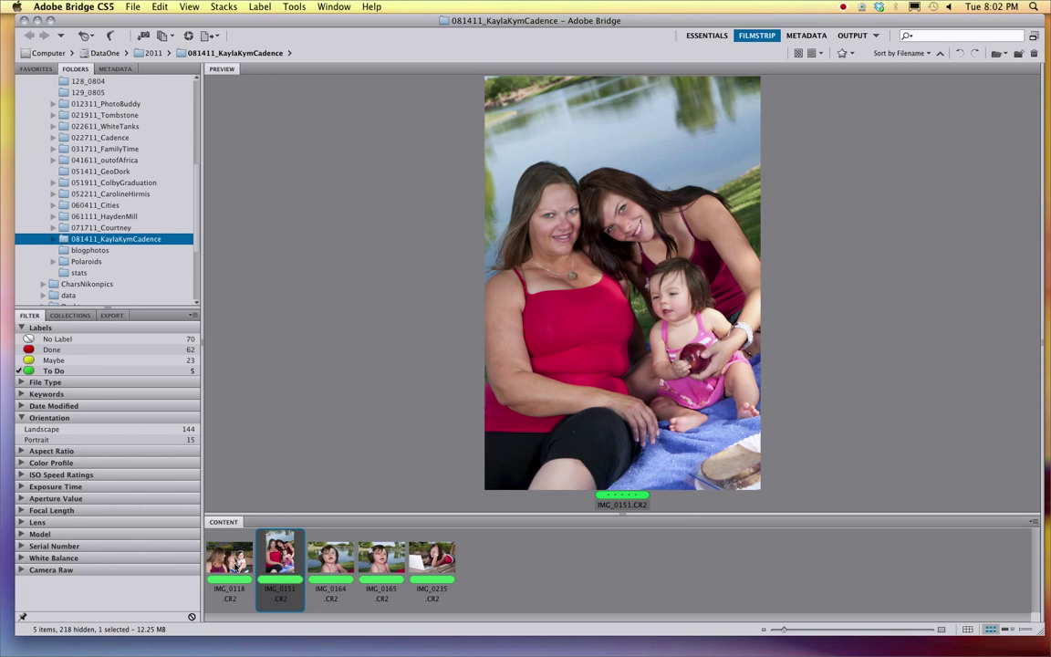
key("Left")
left_click(327, 561)
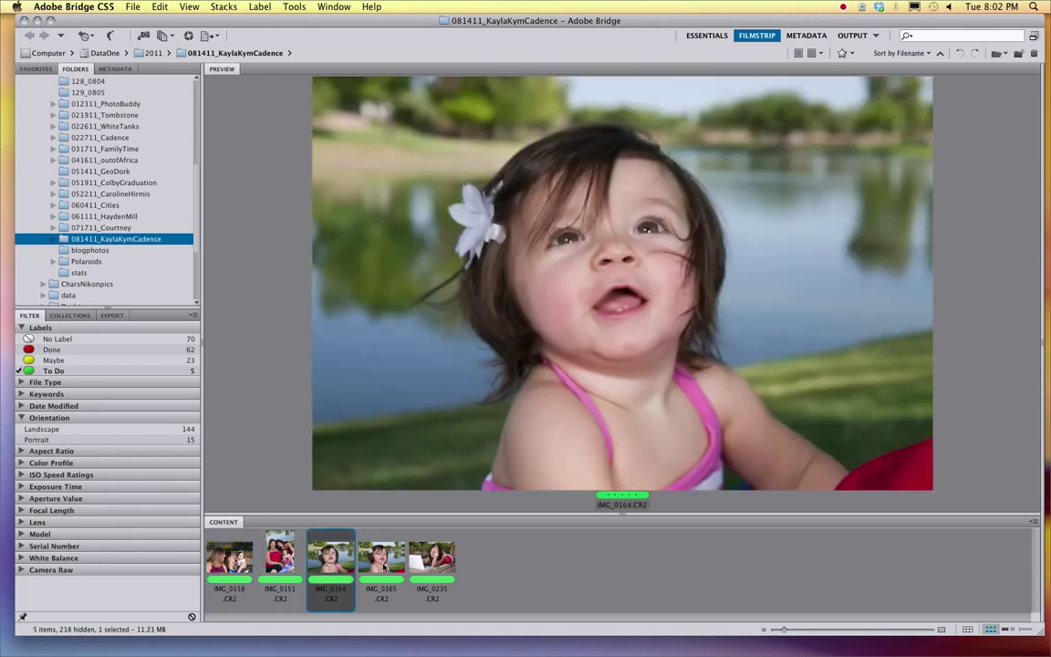
left_click(383, 565)
key("Right")
left_click(283, 564)
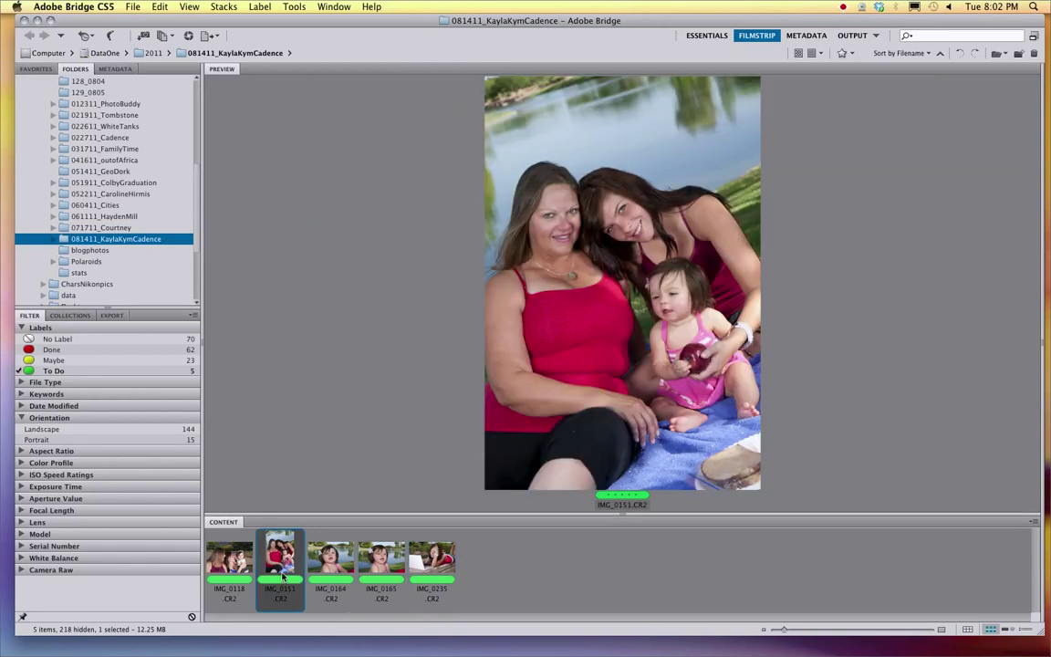
Step: Clear the photo selection and restrict the filter to Landscape orientation as well
left_click(484, 570)
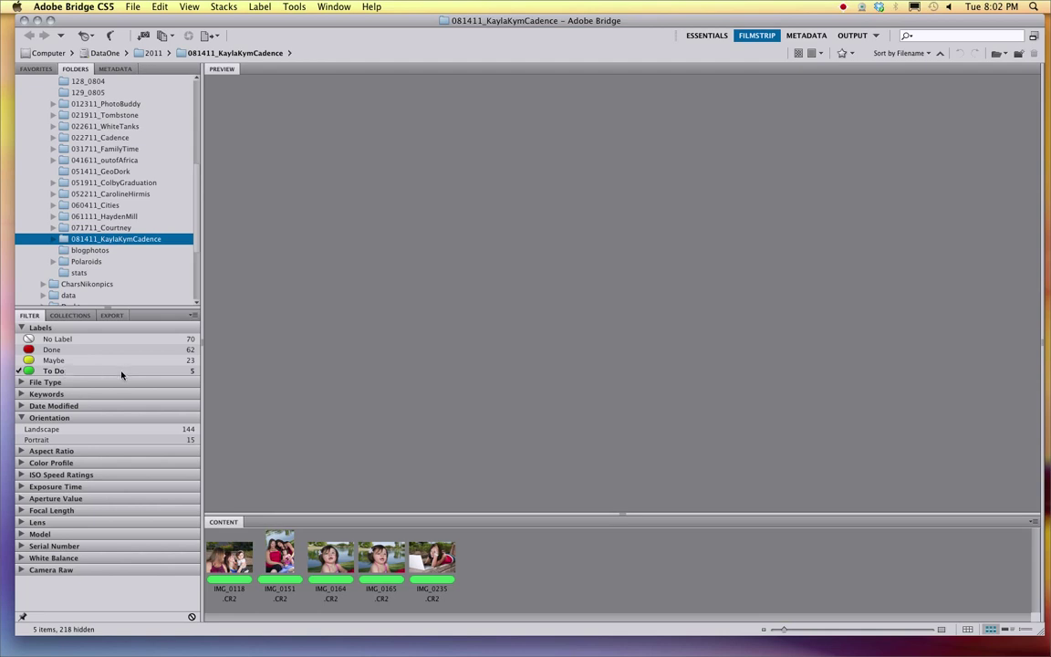
left_click(21, 430)
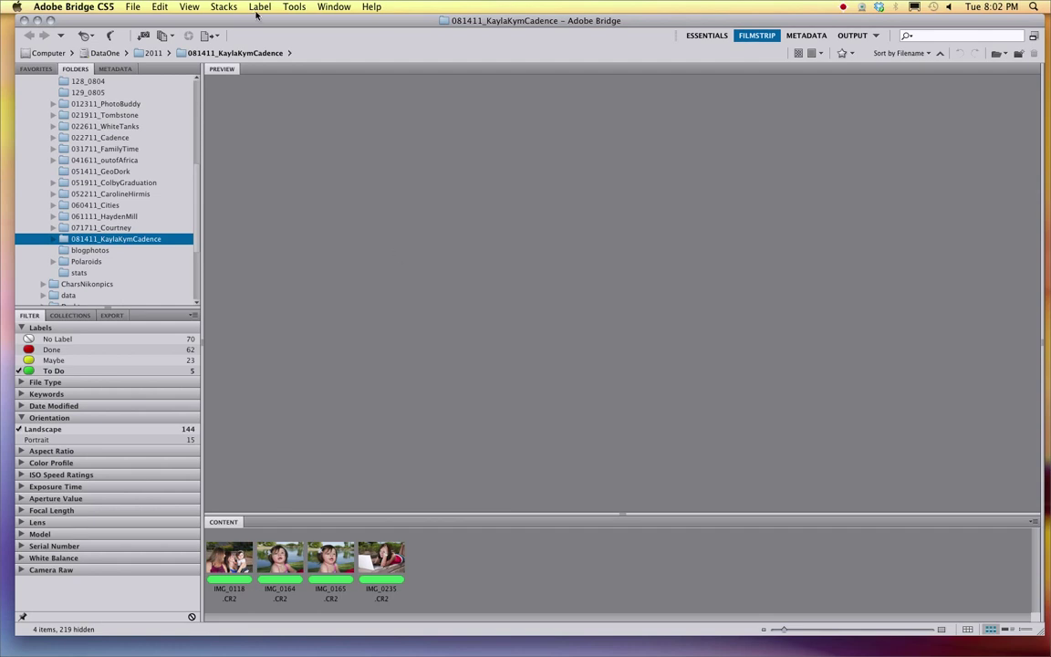
Step: Launch Photoshop's Image Processor on the filtered landscape To Do photos and move its dialog towards the upper left
left_click(295, 7)
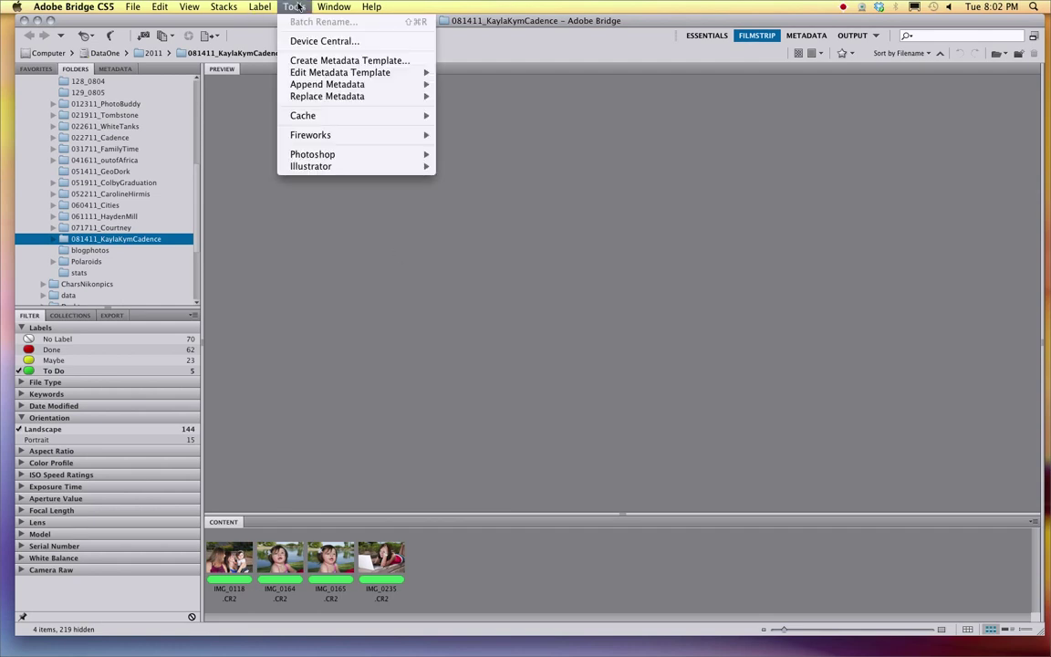
mouse_move(344, 156)
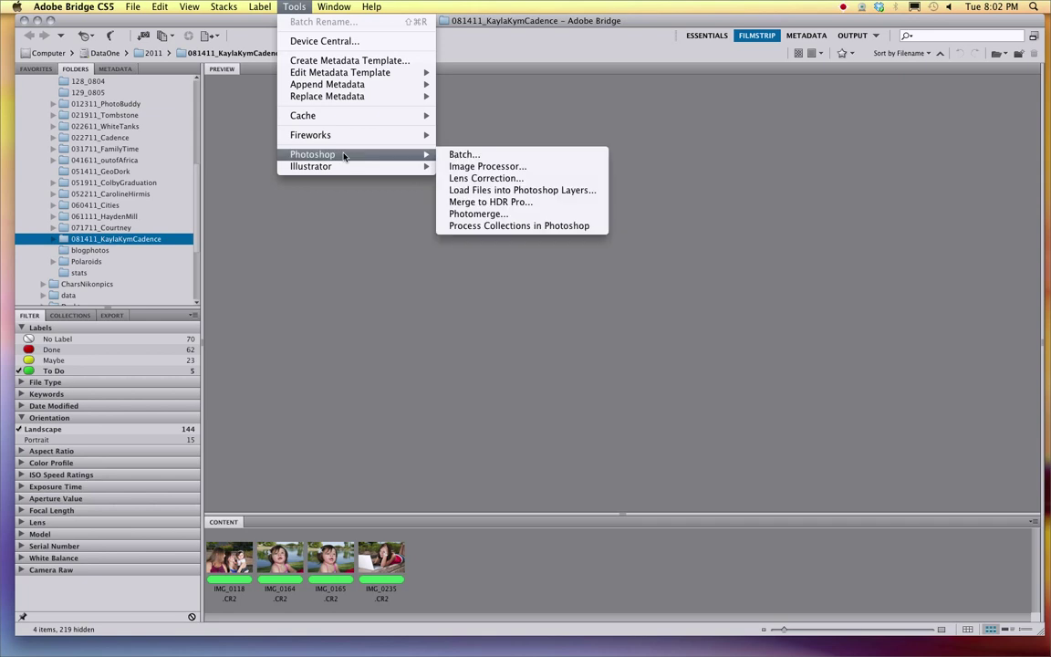
left_click(498, 168)
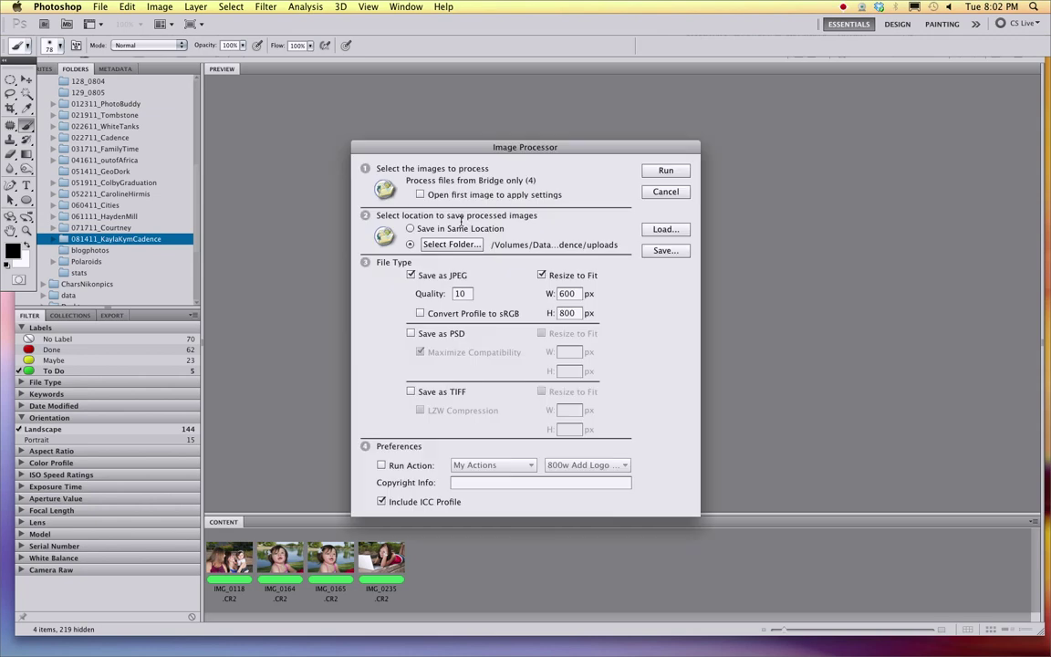
left_click_drag(500, 148, 439, 117)
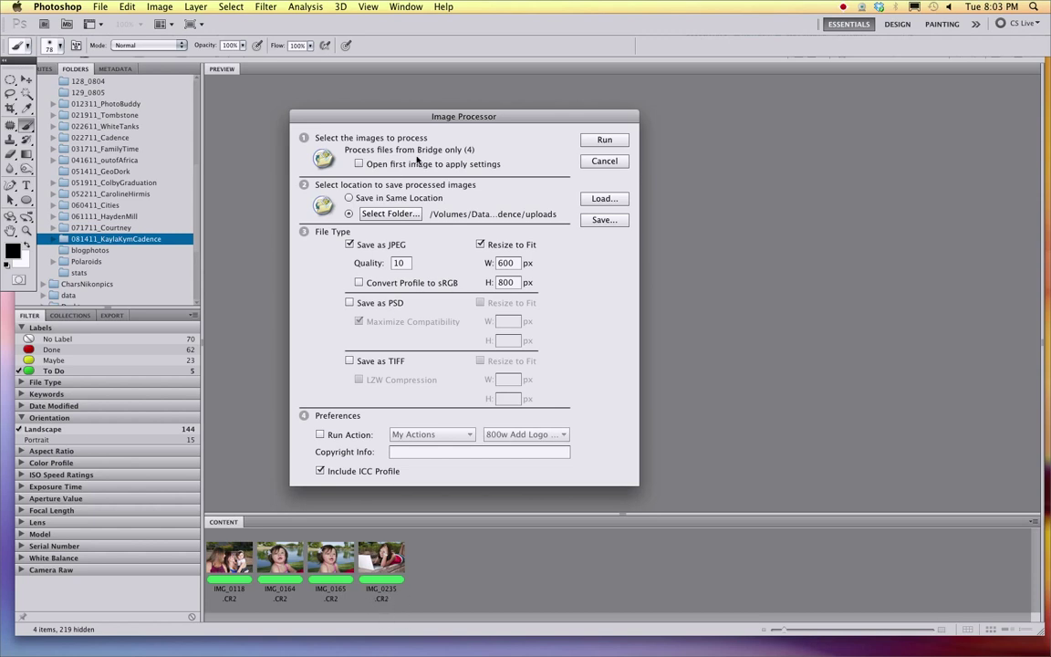
Step: Create a folder named output inside the 081411 photo shoot folder and choose it as the destination for the processed images
left_click(404, 217)
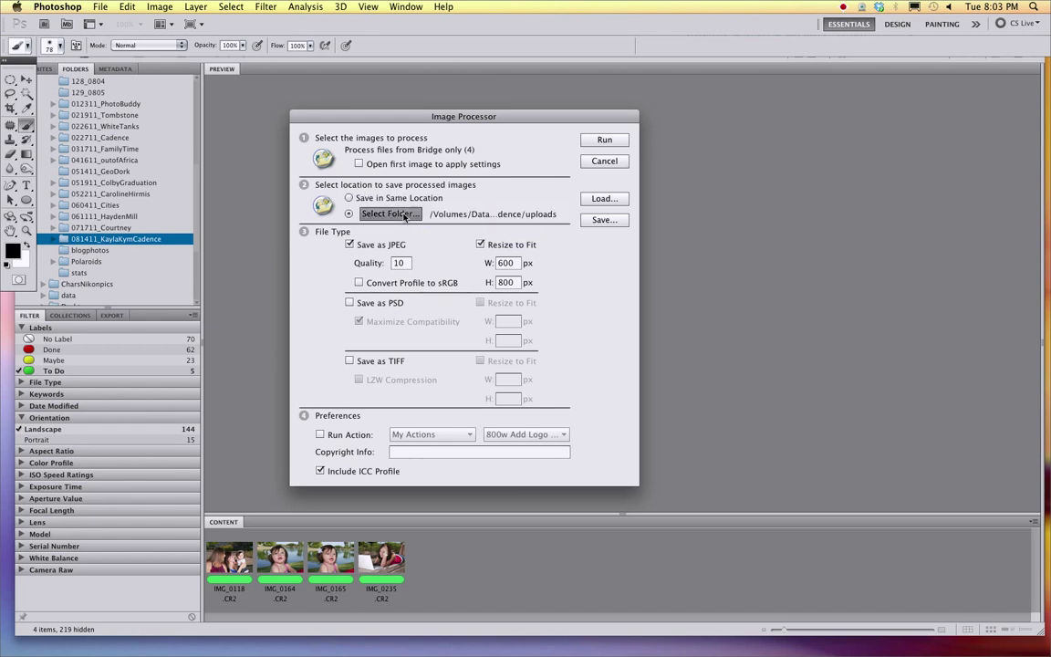
left_click(515, 198)
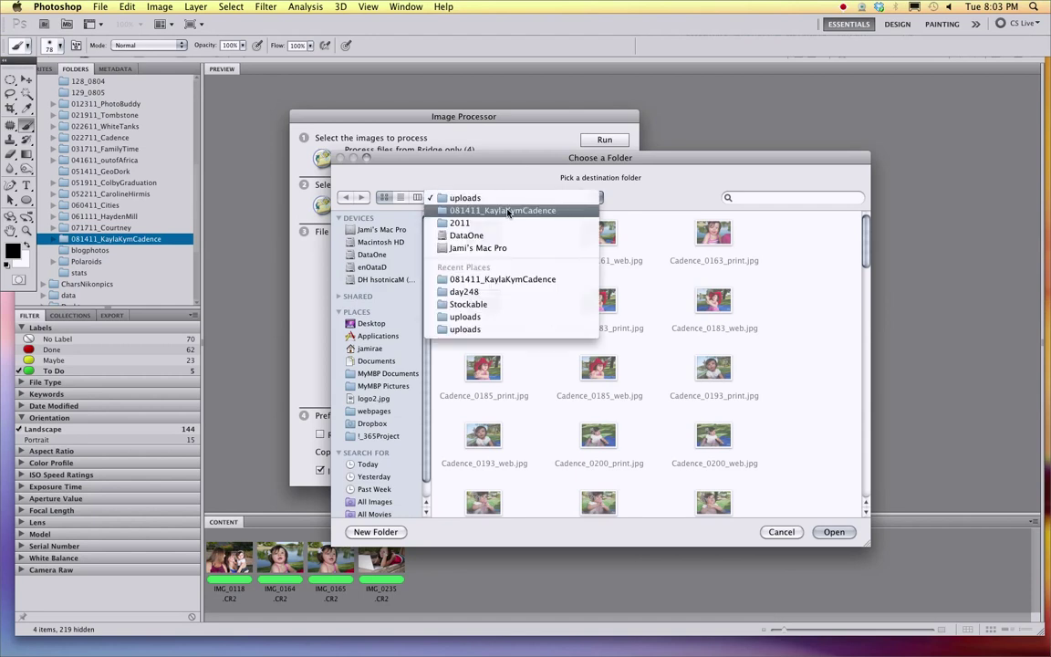
left_click(508, 211)
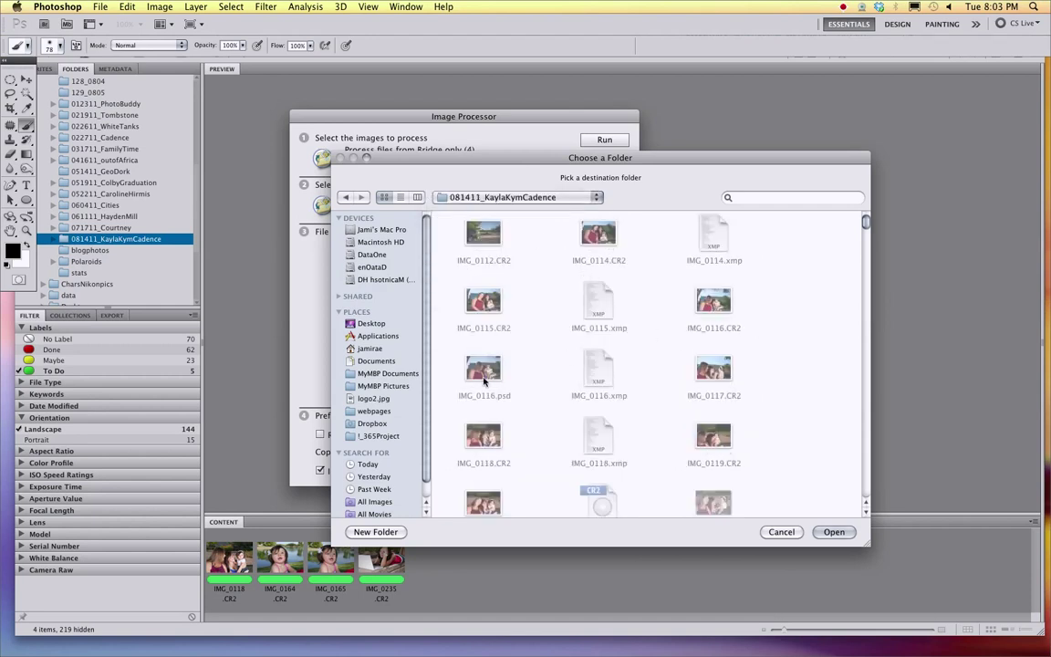
left_click(384, 535)
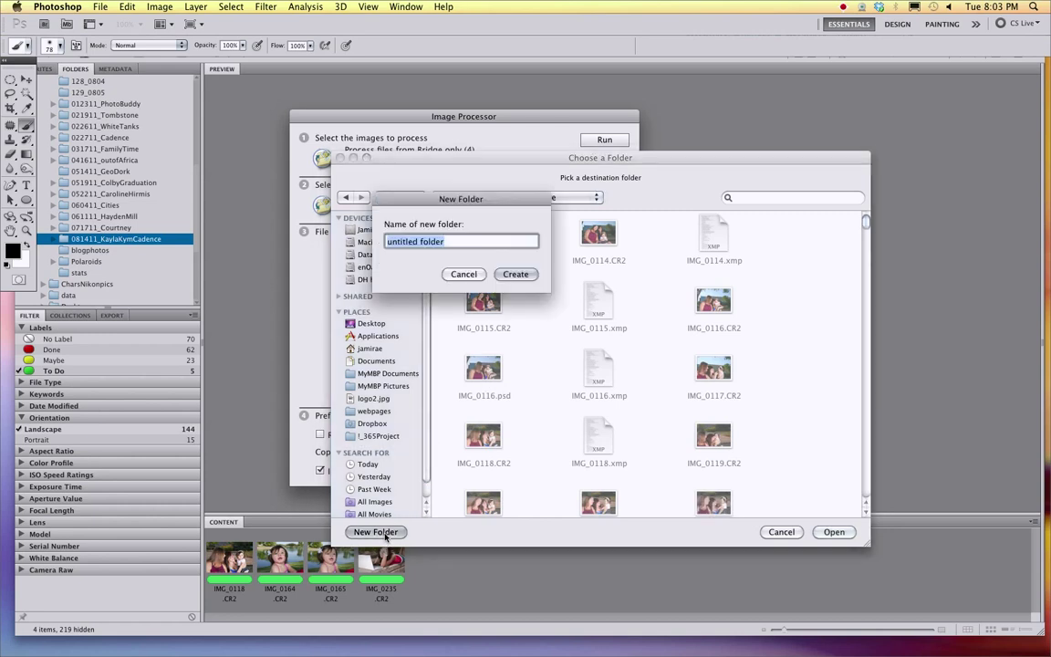
type("out")
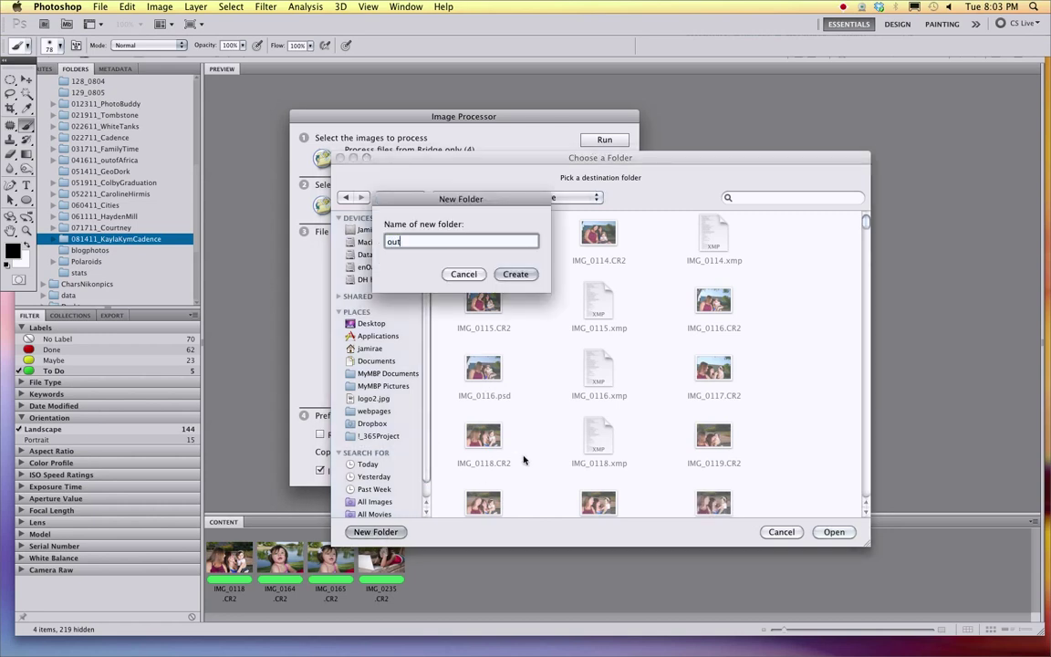
type("put")
key("Return")
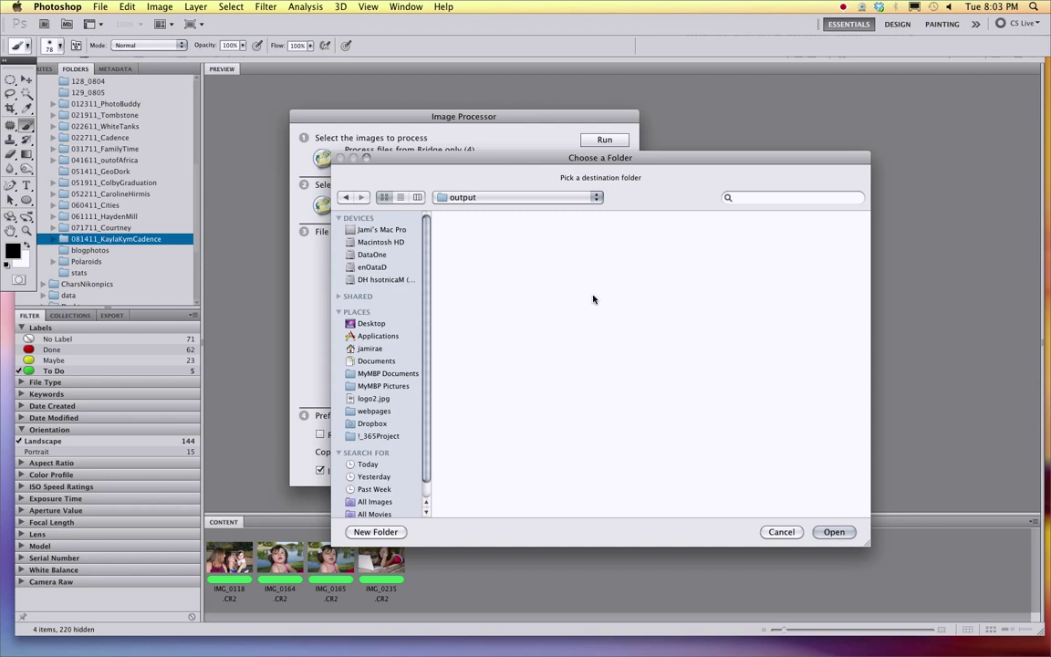
left_click(831, 531)
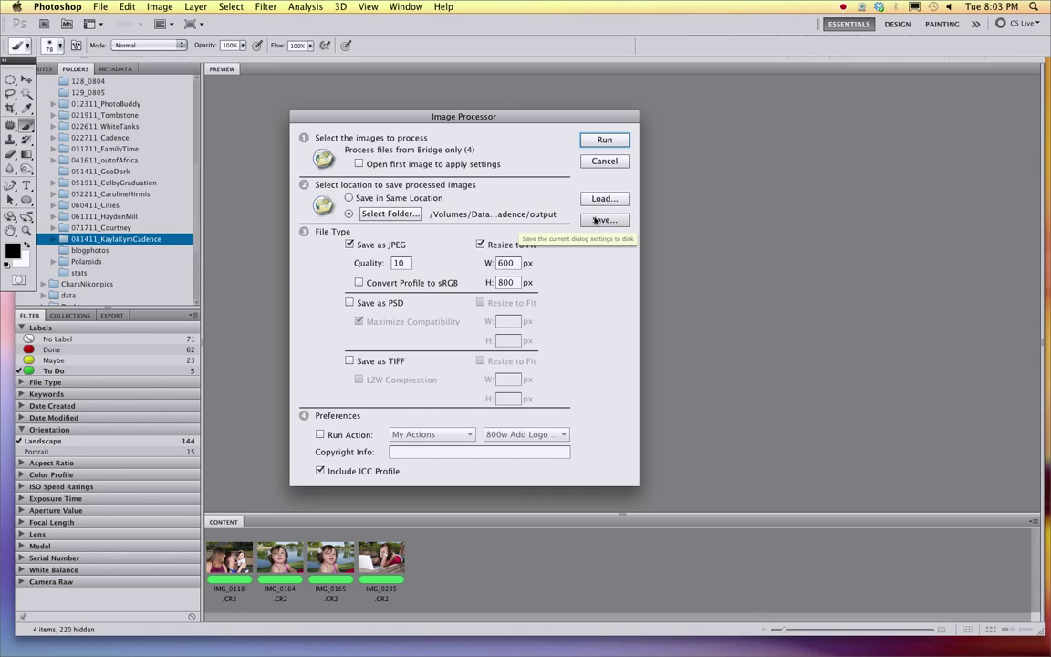
Step: Set the JPEG resize limits to 800 px wide by 600 px high and run the Image Processor
left_click_drag(437, 113, 430, 99)
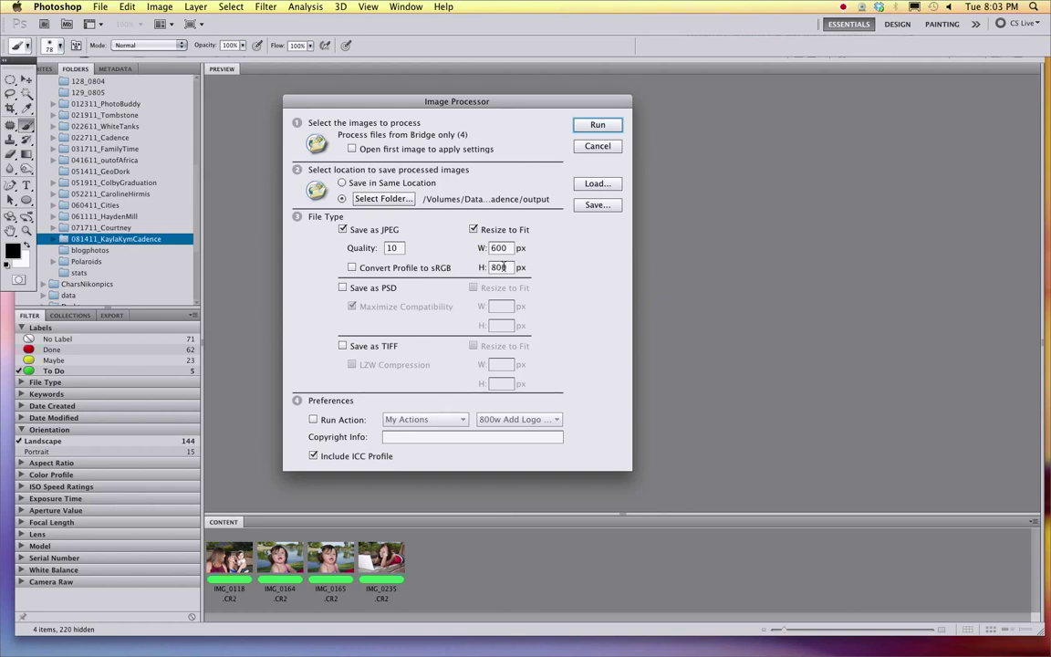
double_click(504, 250)
type("800")
key("Tab")
type("600")
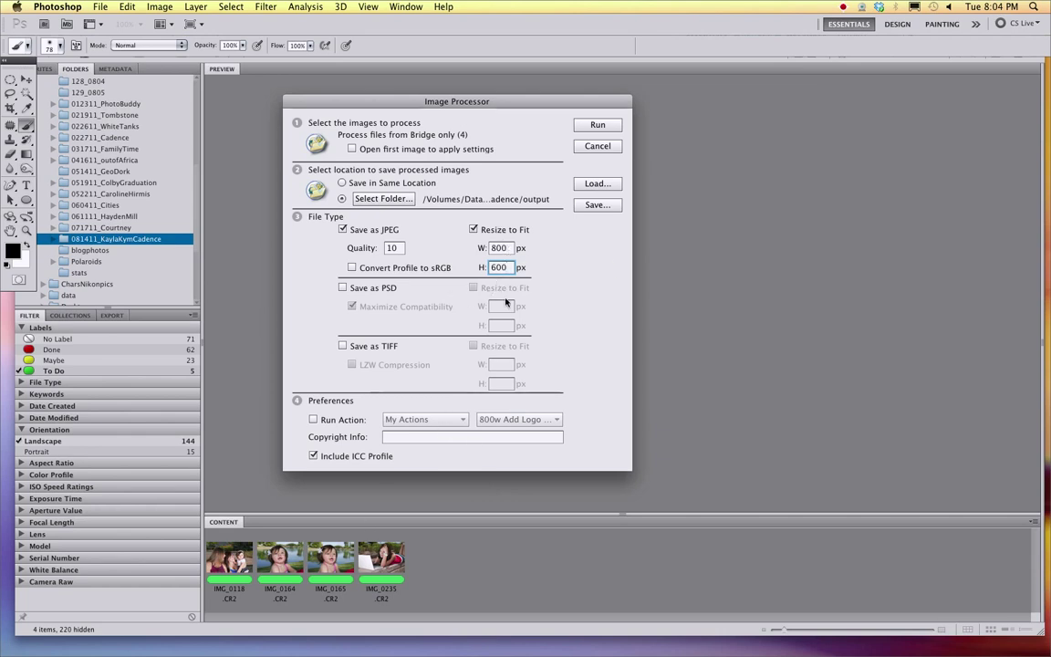
left_click(498, 248)
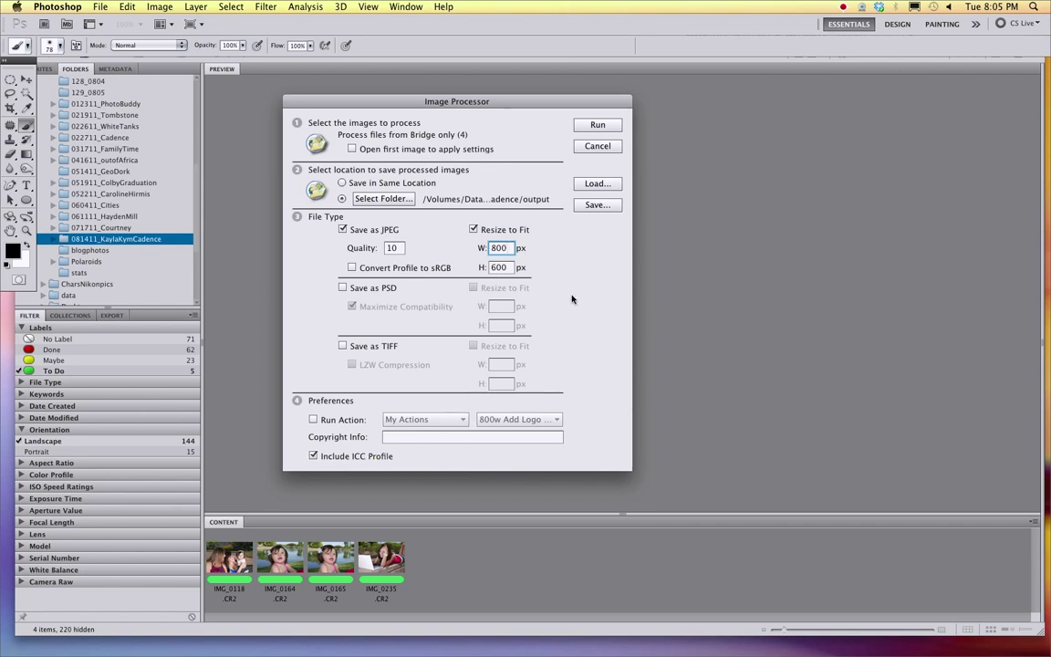
left_click_drag(506, 101, 504, 83)
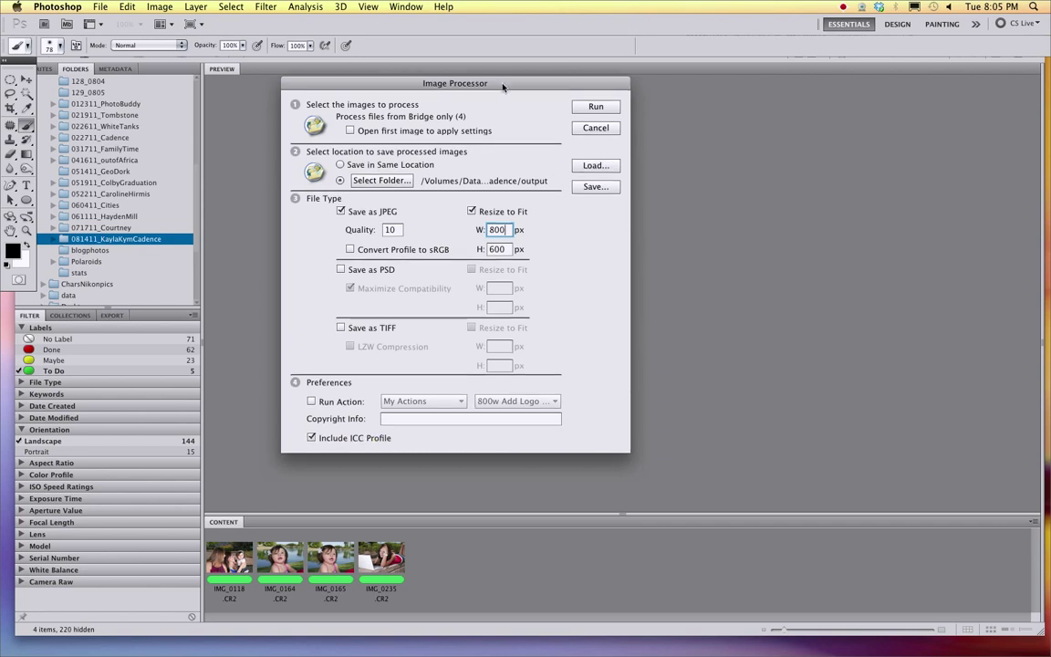
left_click(595, 108)
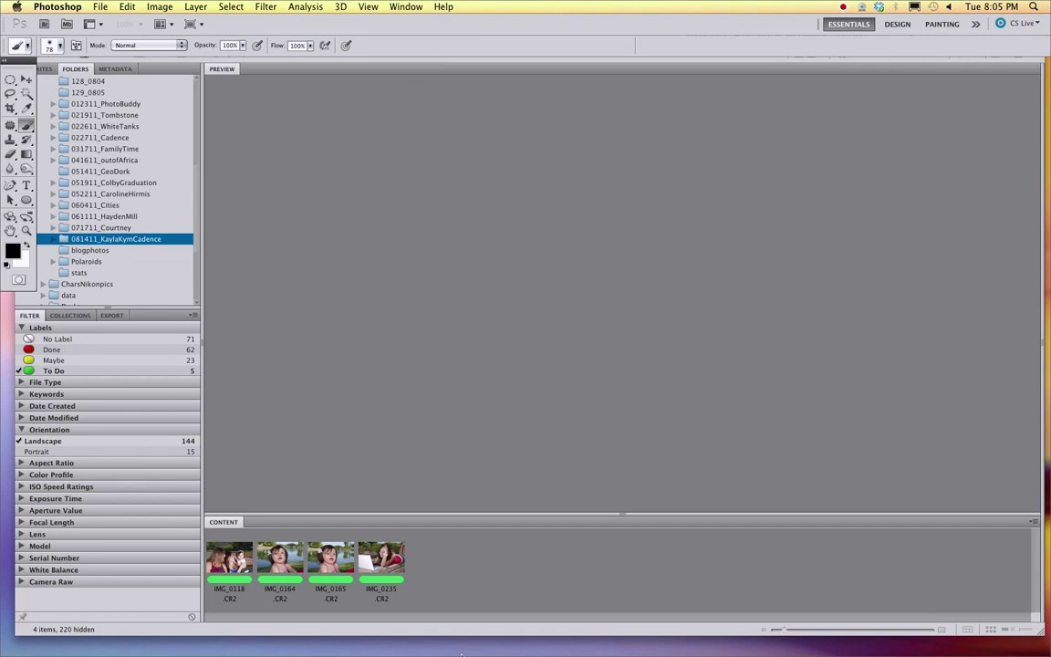
Step: Switch to Finder and browse through DataOne's 2011 folder to the JPEG subfolder in the 081411 shoot's output folder
mouse_move(502, 643)
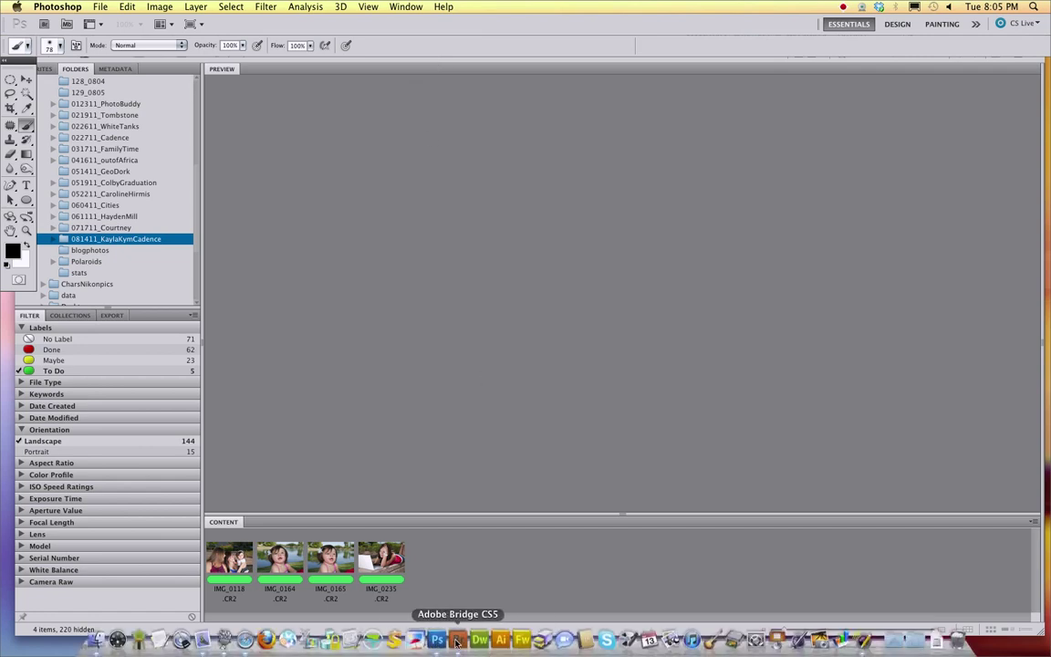
left_click(94, 640)
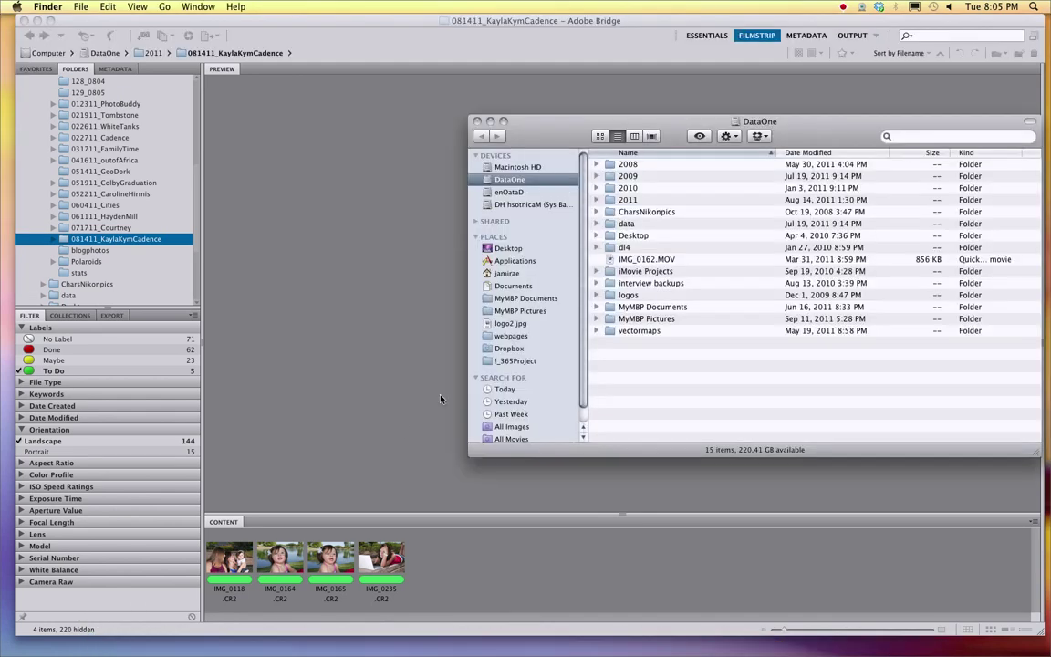
left_click_drag(733, 119, 550, 95)
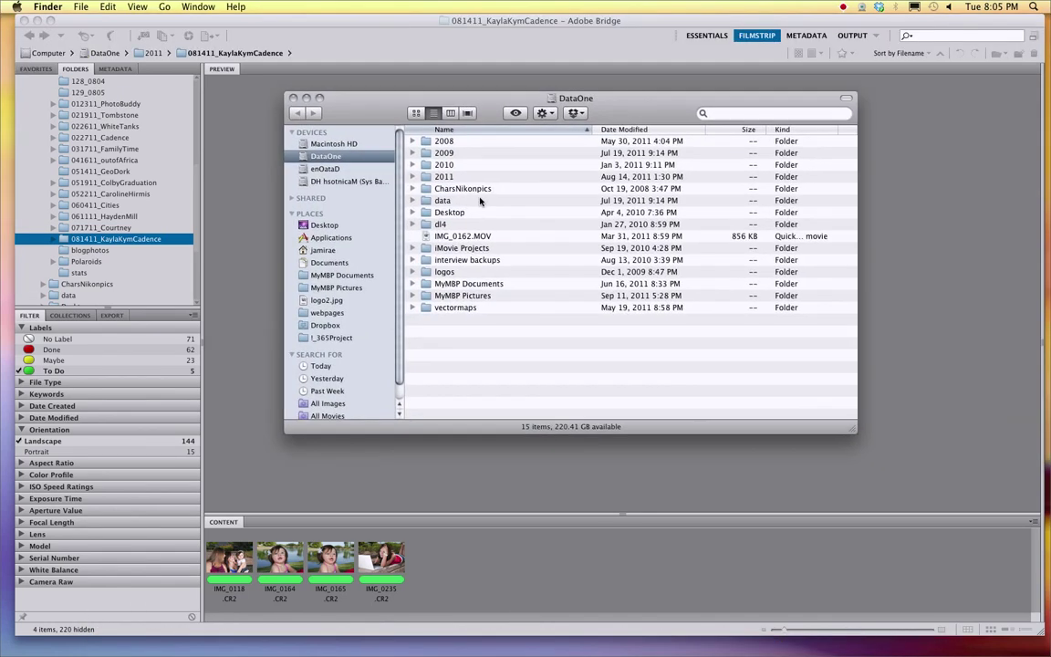
left_click(412, 176)
scroll(501, 296, "down", 5)
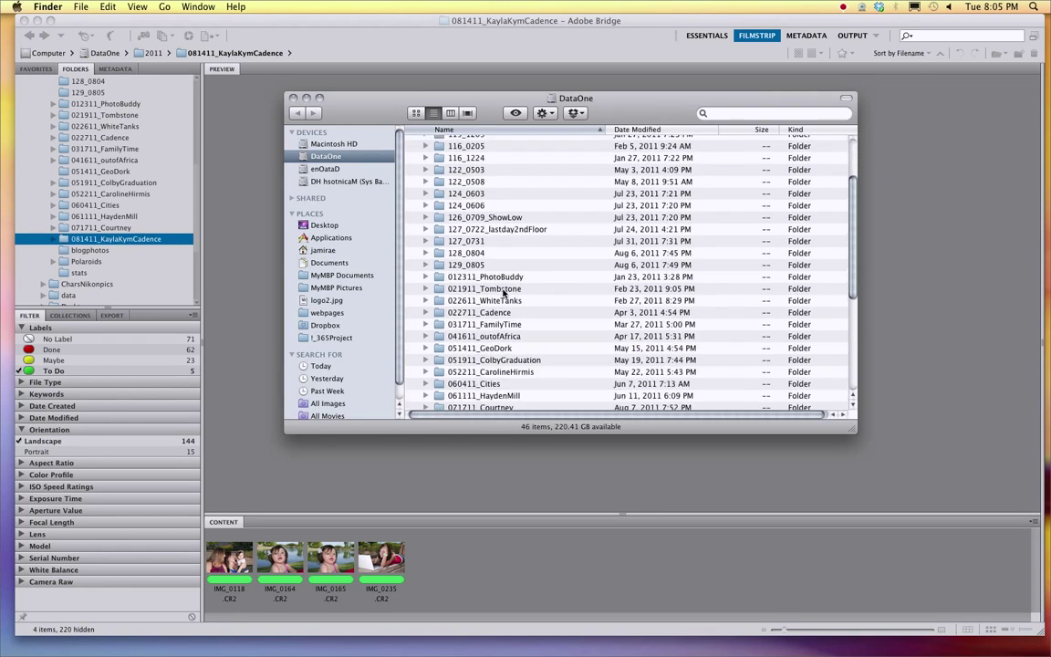
double_click(511, 261)
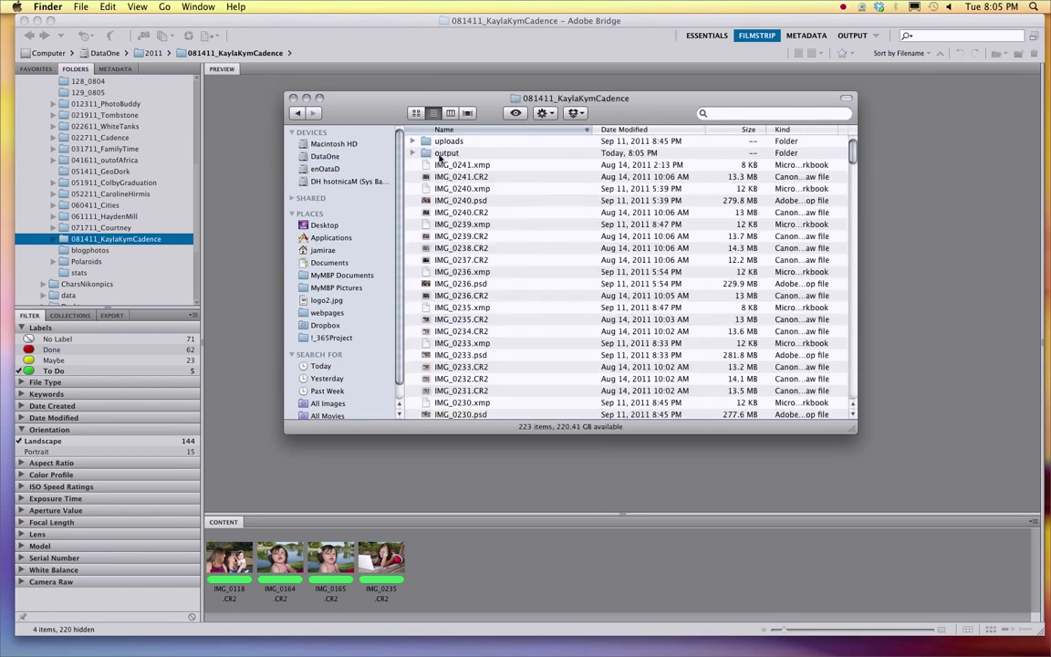
double_click(429, 152)
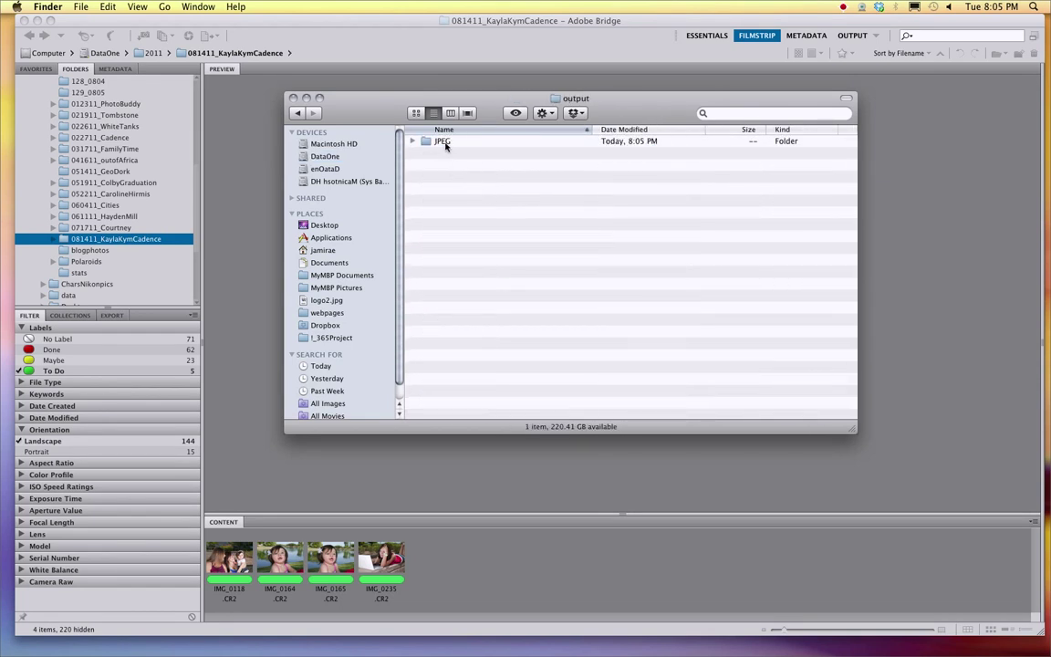
double_click(431, 143)
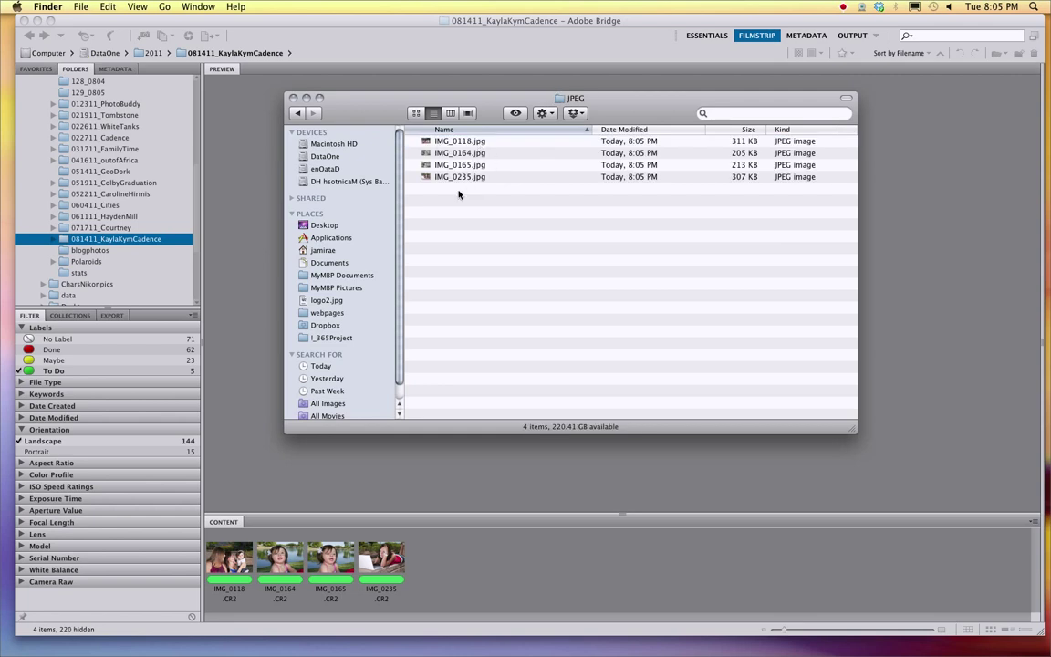
Step: Show the JPEG folder in column view, check the preview and dimensions of each exported image, and close the Finder window
left_click(450, 113)
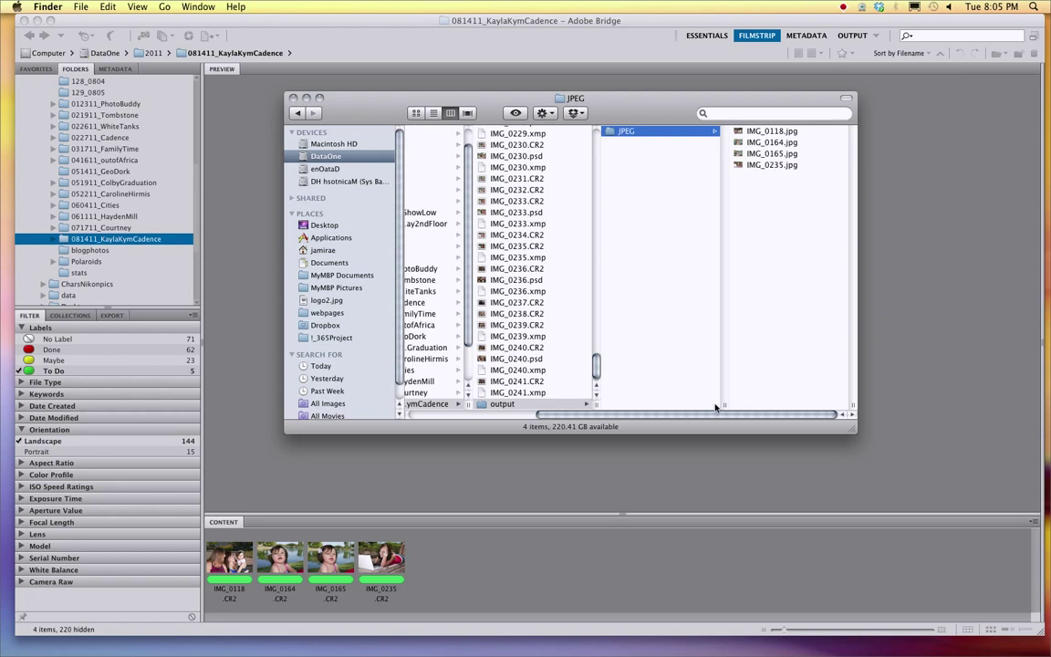
left_click_drag(595, 95, 482, 80)
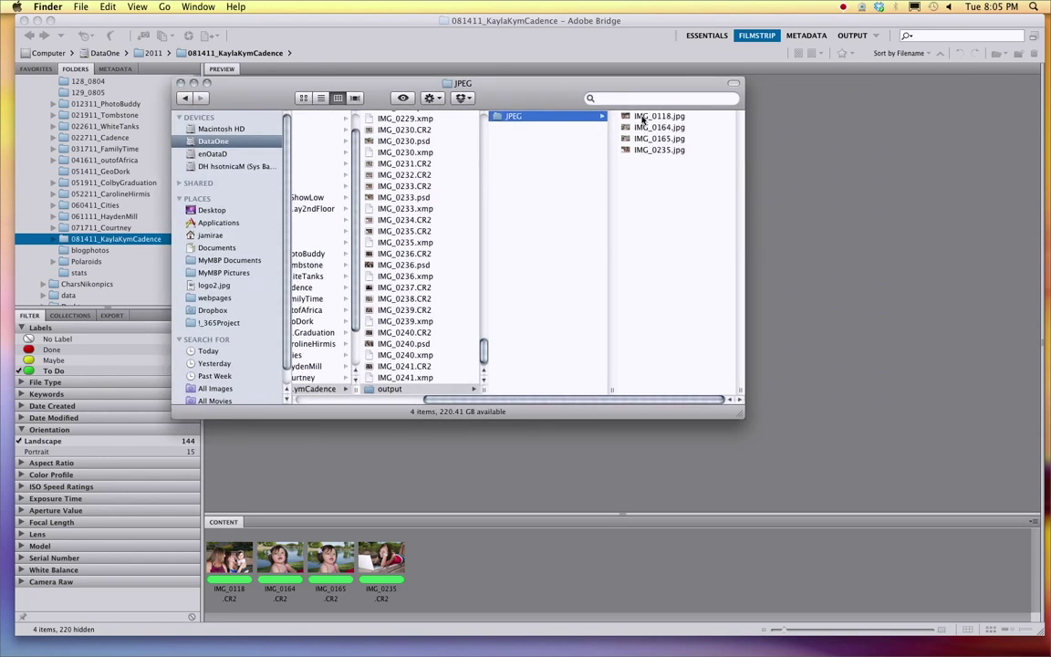
left_click(642, 118)
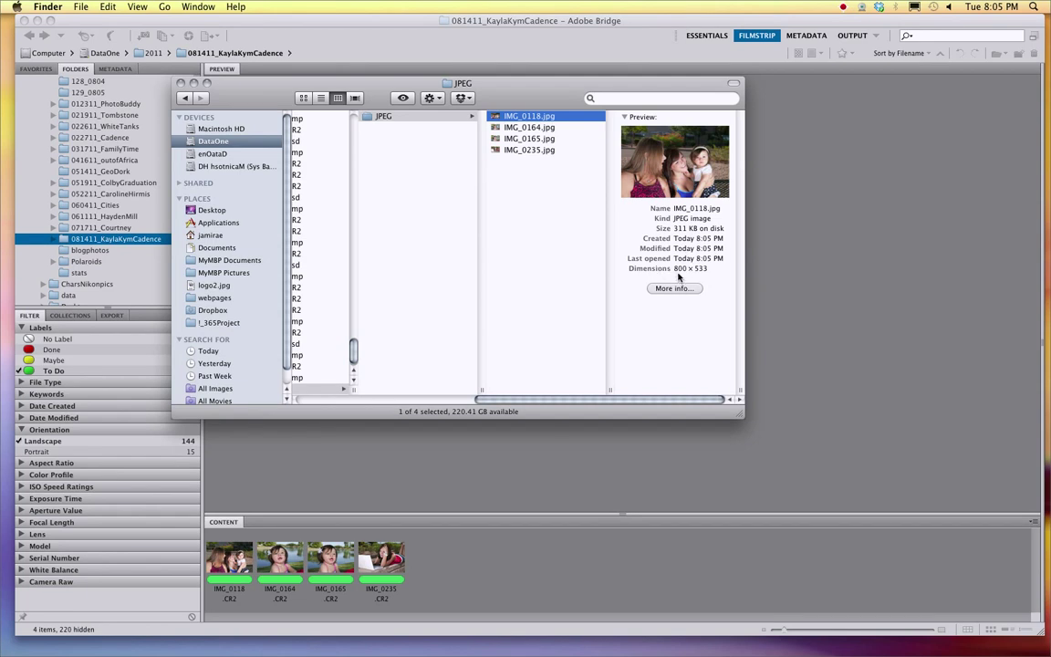
left_click(531, 127)
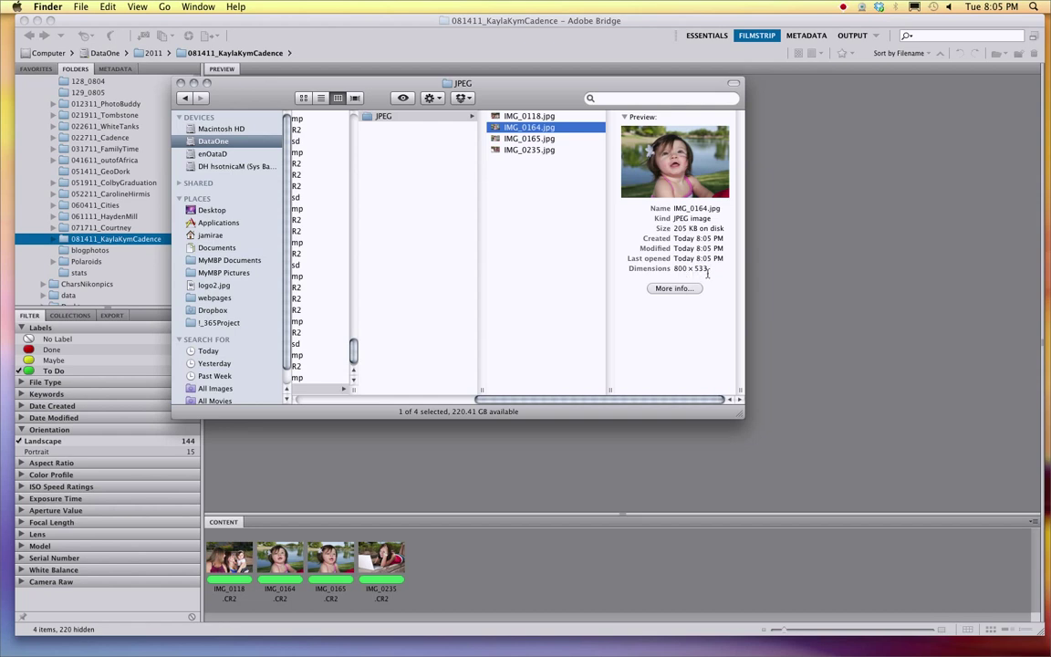
left_click(529, 139)
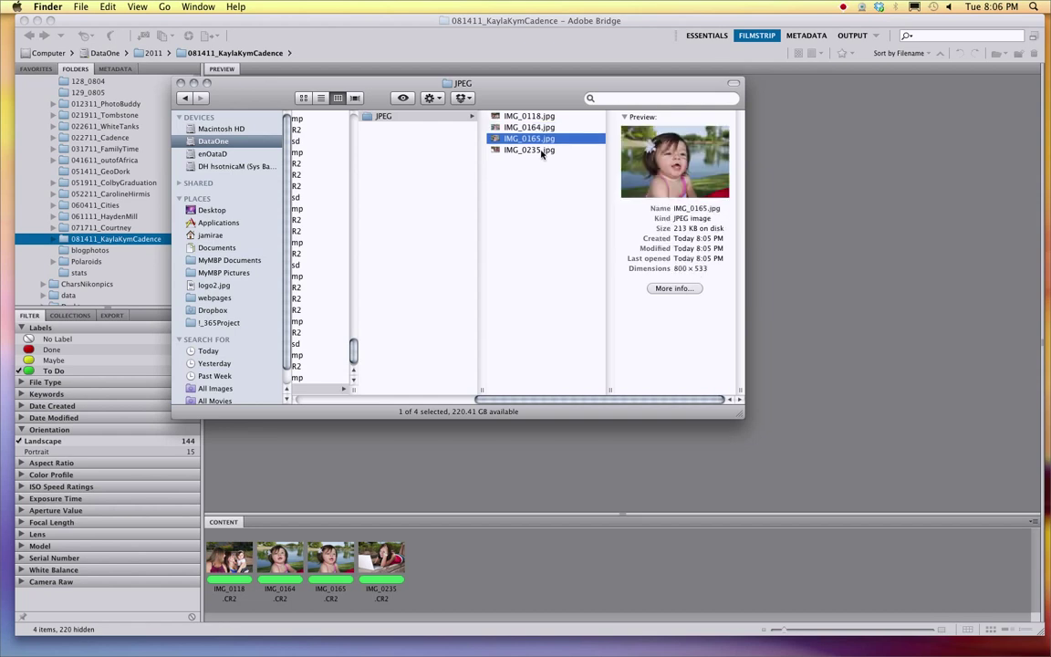
left_click(539, 159)
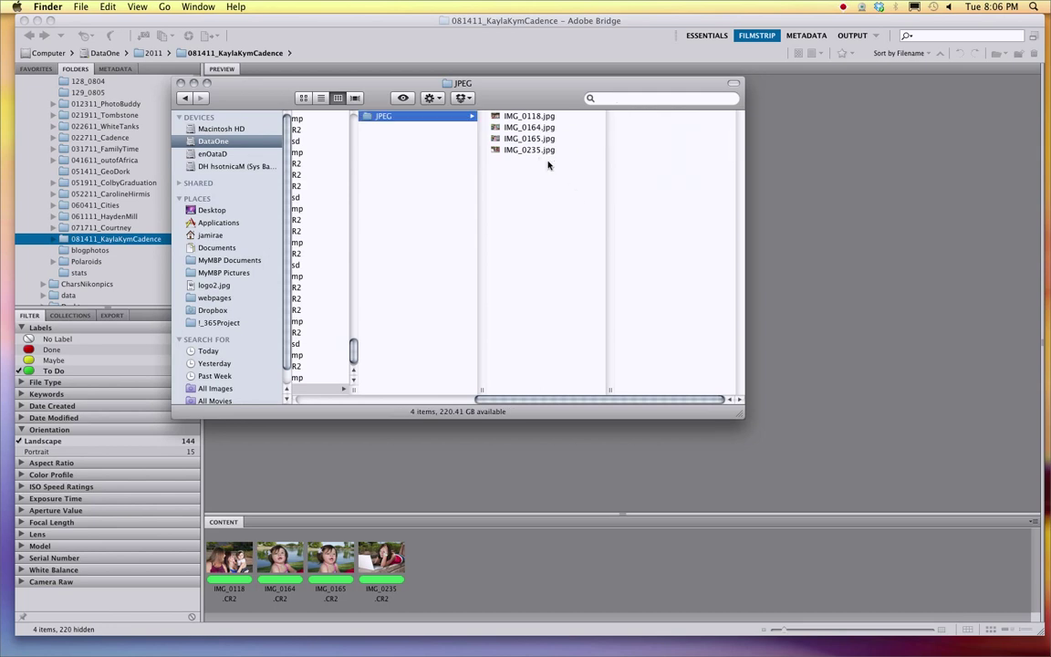
left_click(537, 150)
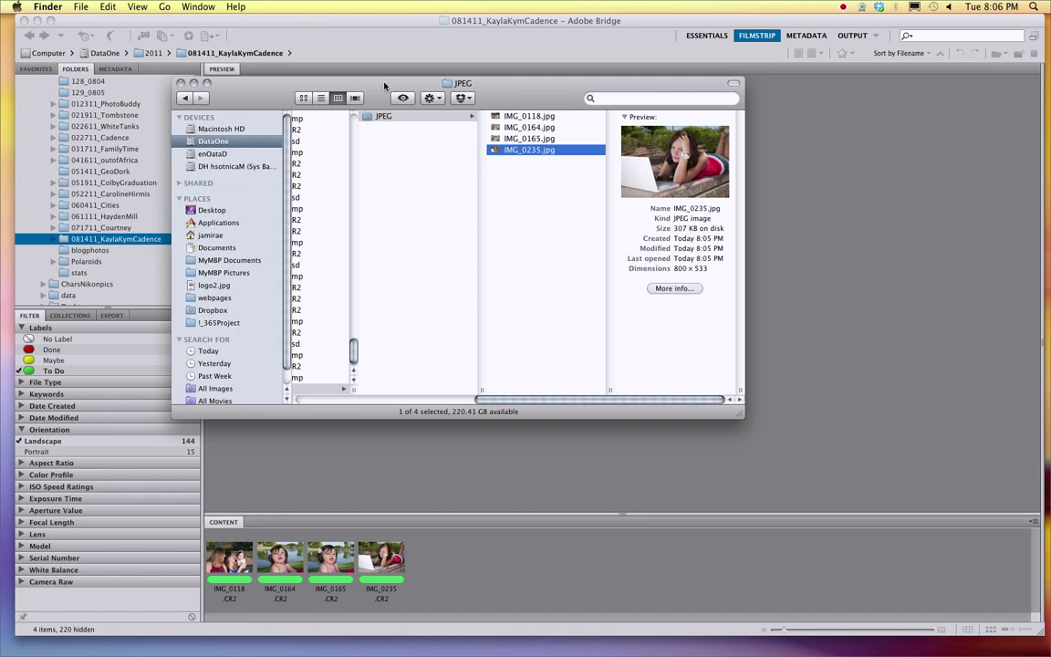
left_click_drag(384, 85, 445, 112)
left_click(242, 109)
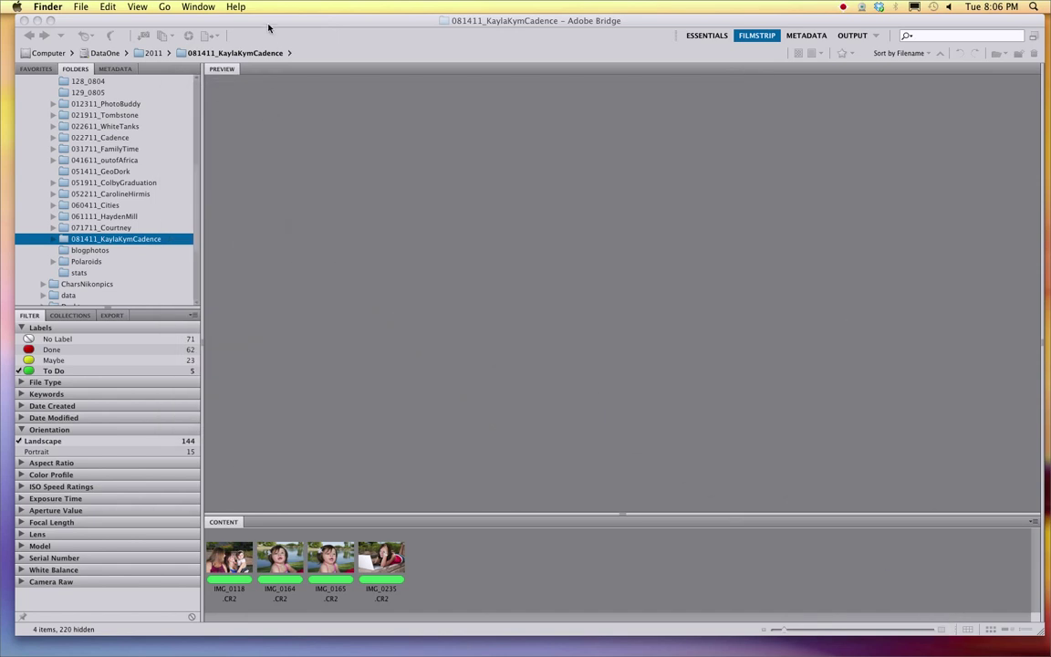
Step: Switch back to Adobe Bridge and filter the To Do photos by Portrait orientation instead of Landscape
left_click(271, 23)
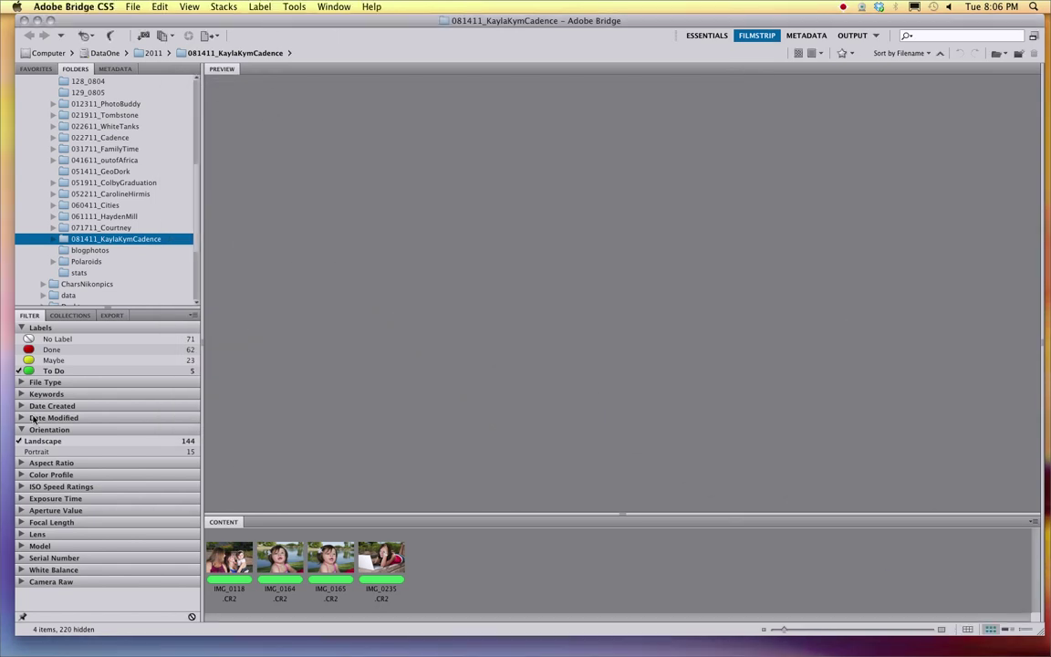
left_click(21, 442)
left_click(17, 452)
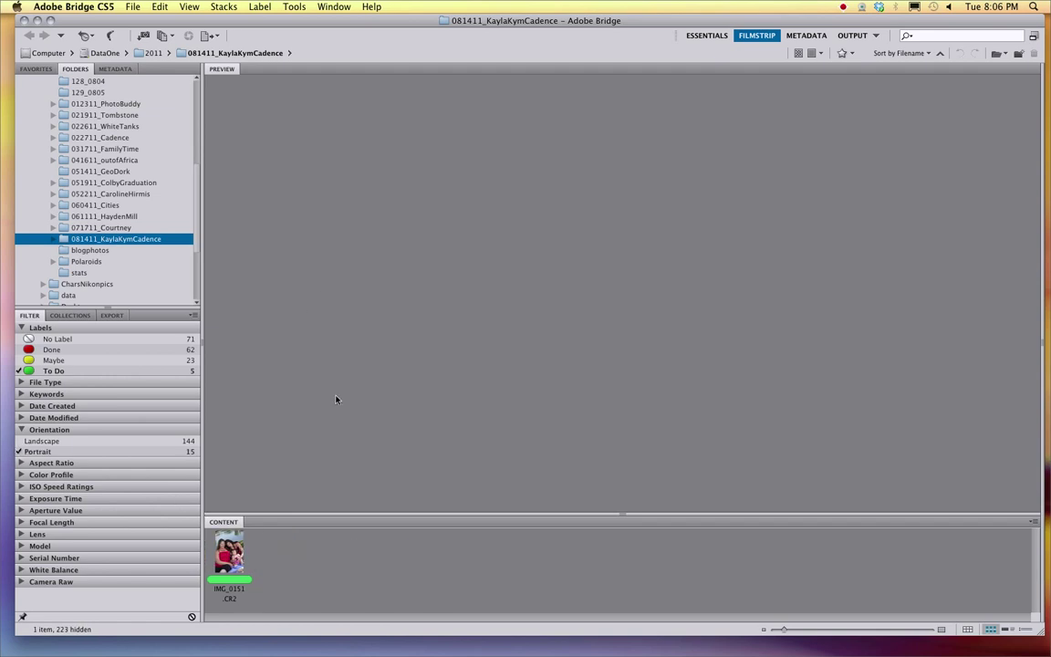
Step: Run Photoshop's Image Processor on the filtered portrait photo, resizing the JPEG to fit 600 px wide by 800 px high
left_click(293, 6)
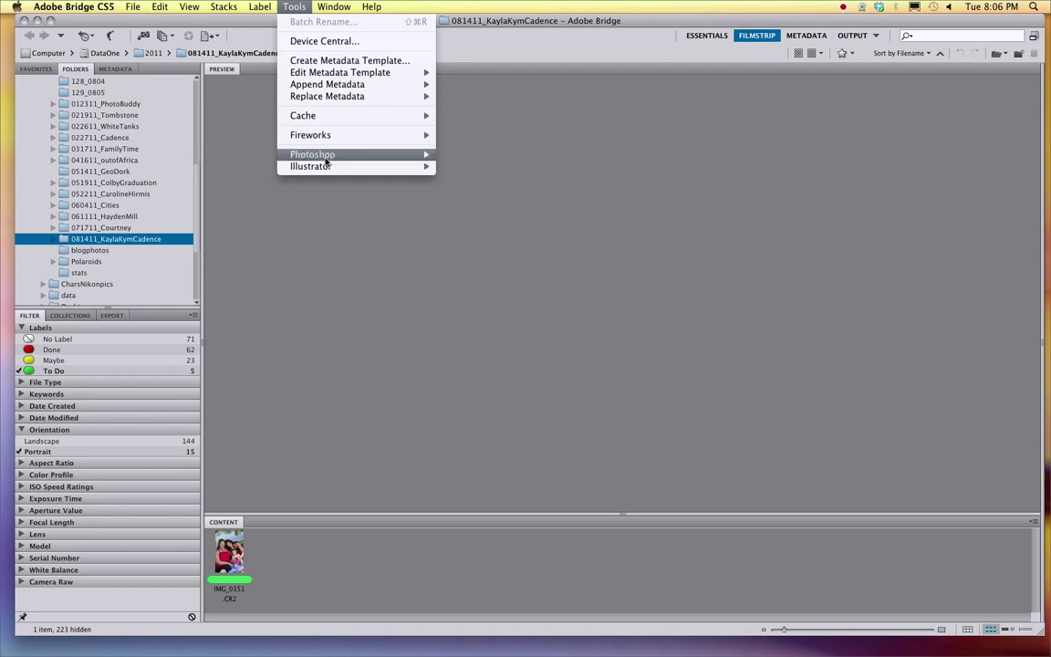
mouse_move(325, 162)
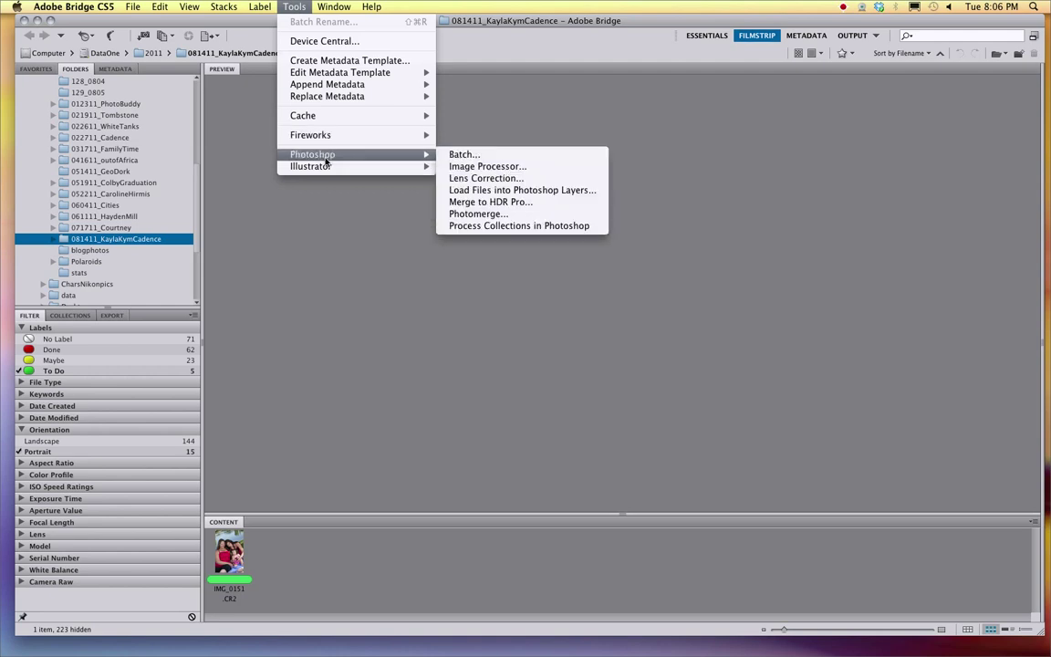
left_click(491, 168)
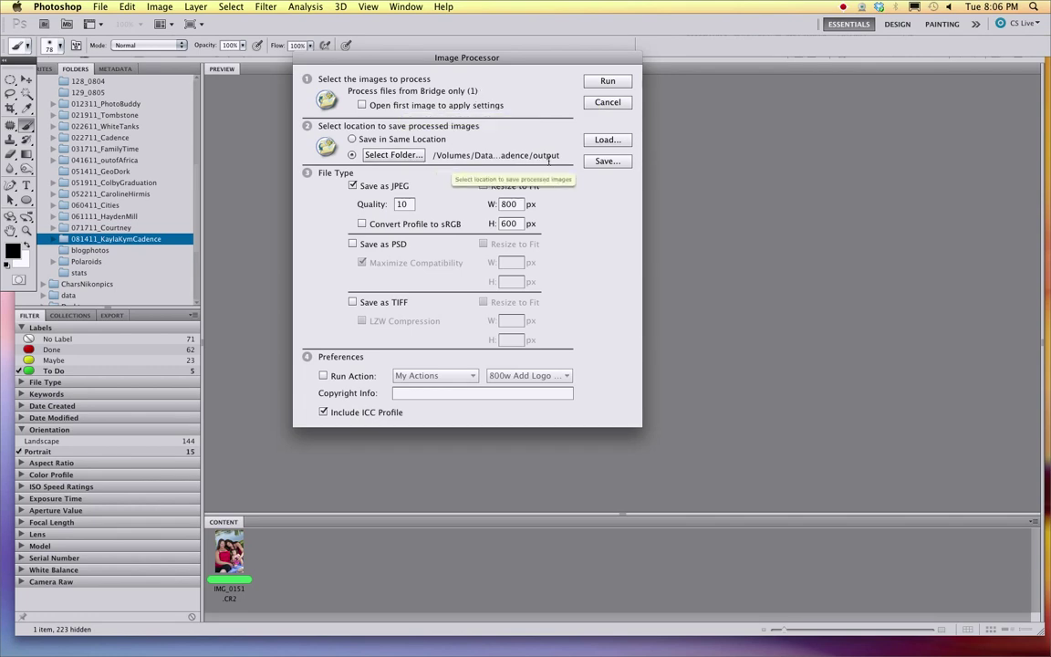
left_click(484, 185)
double_click(516, 205)
type("60")
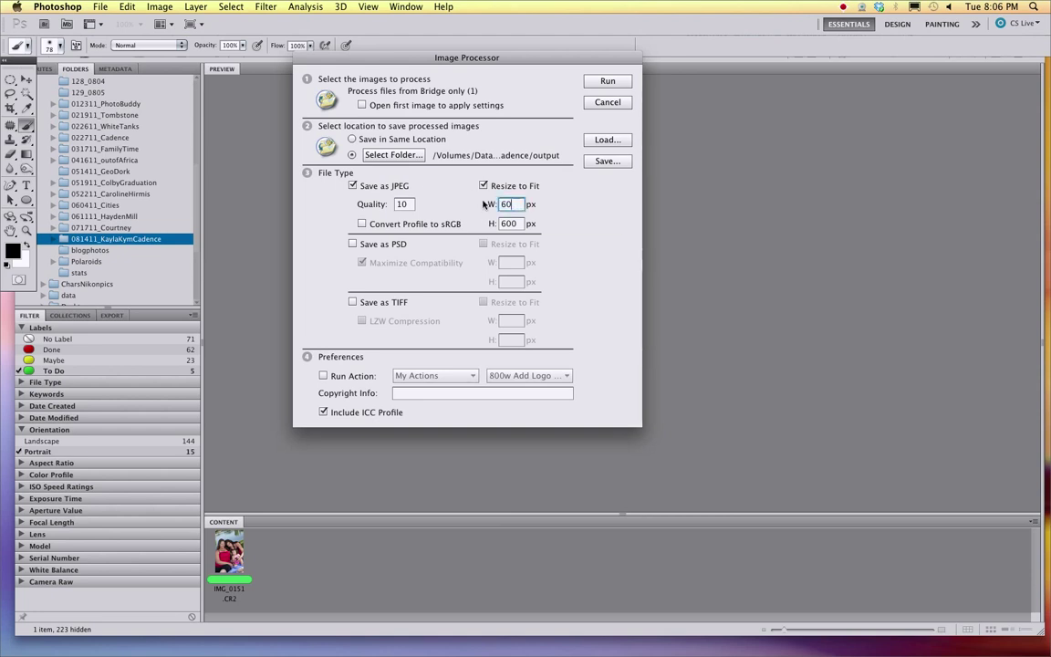
type("0")
key("Tab")
type("800")
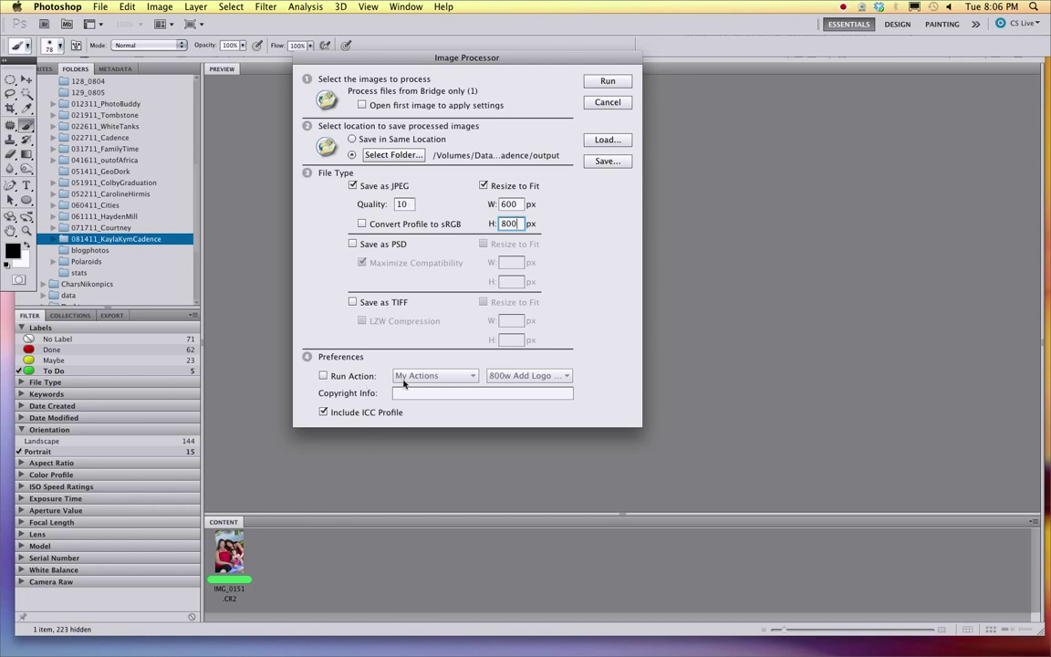
left_click(610, 82)
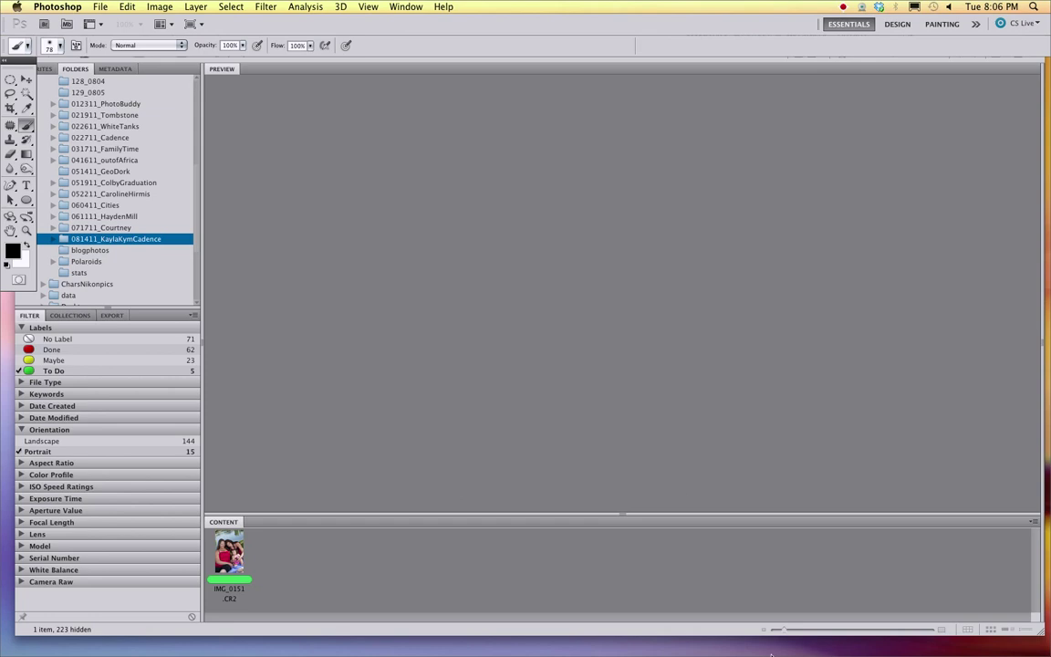
Step: Switch to Finder's JPEG folder, check the preview and dimensions of IMG_0151.jpg, and reposition and widen the window
left_click(946, 640)
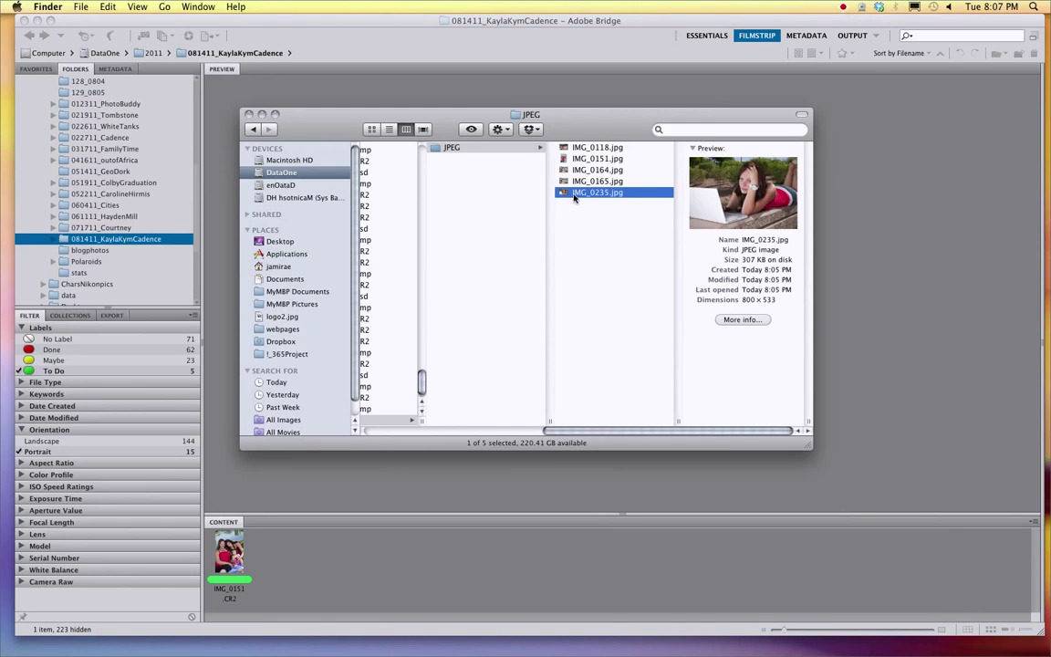
left_click(585, 159)
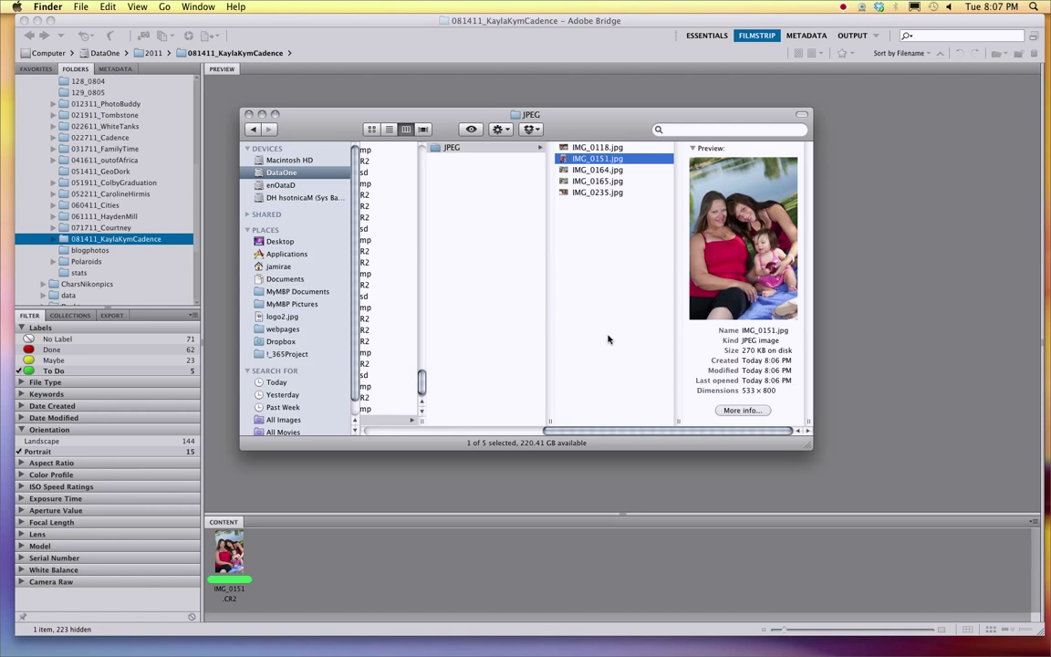
left_click_drag(583, 125, 521, 138)
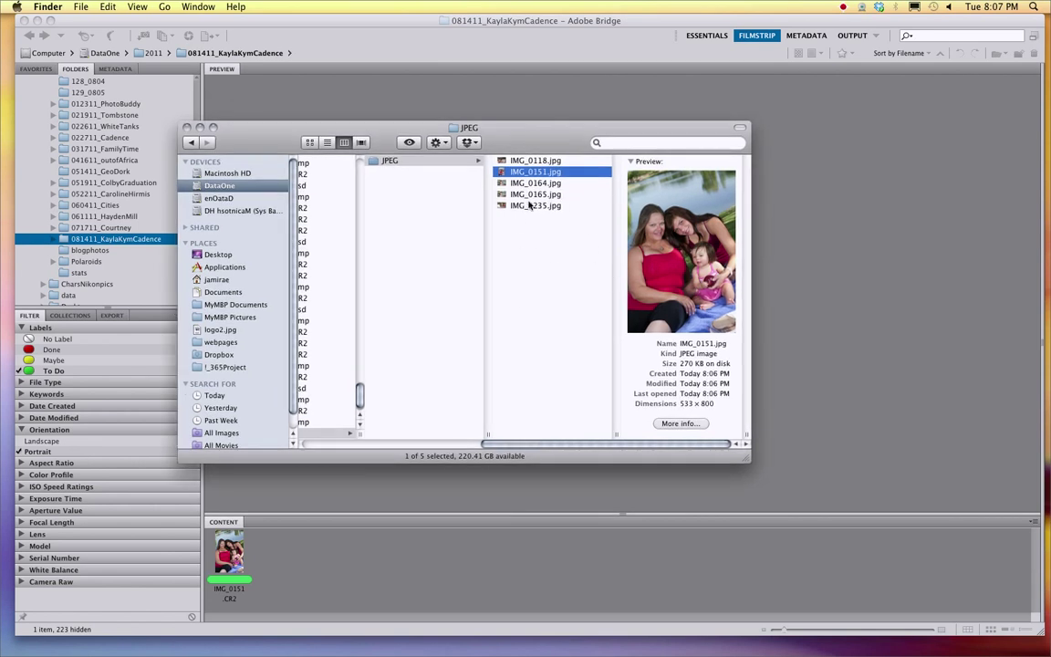
left_click_drag(514, 140, 483, 141)
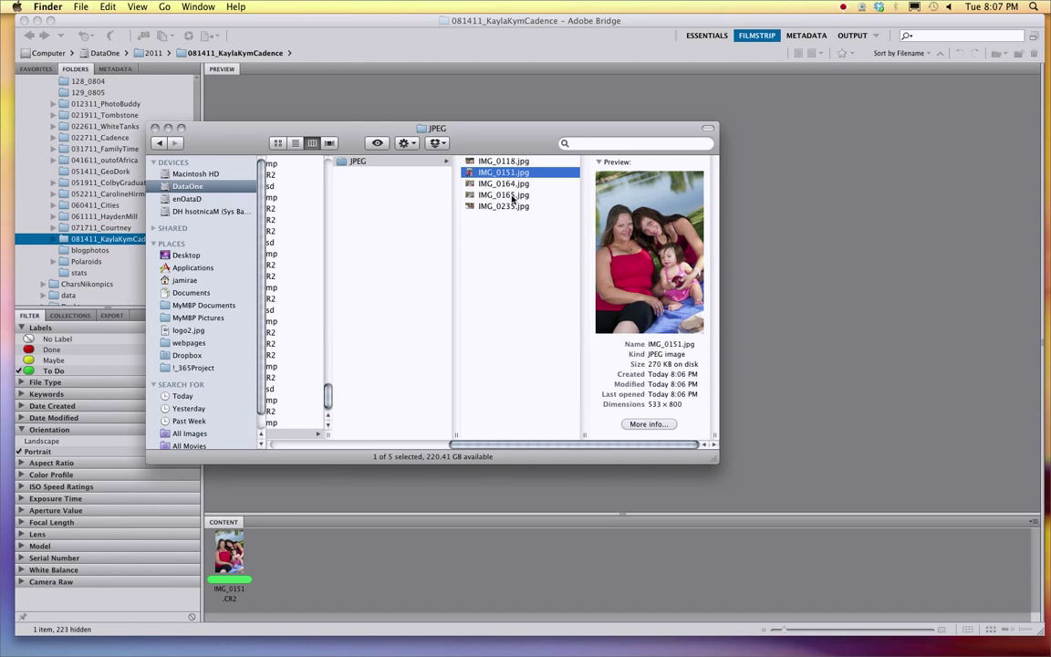
left_click_drag(488, 132, 470, 9)
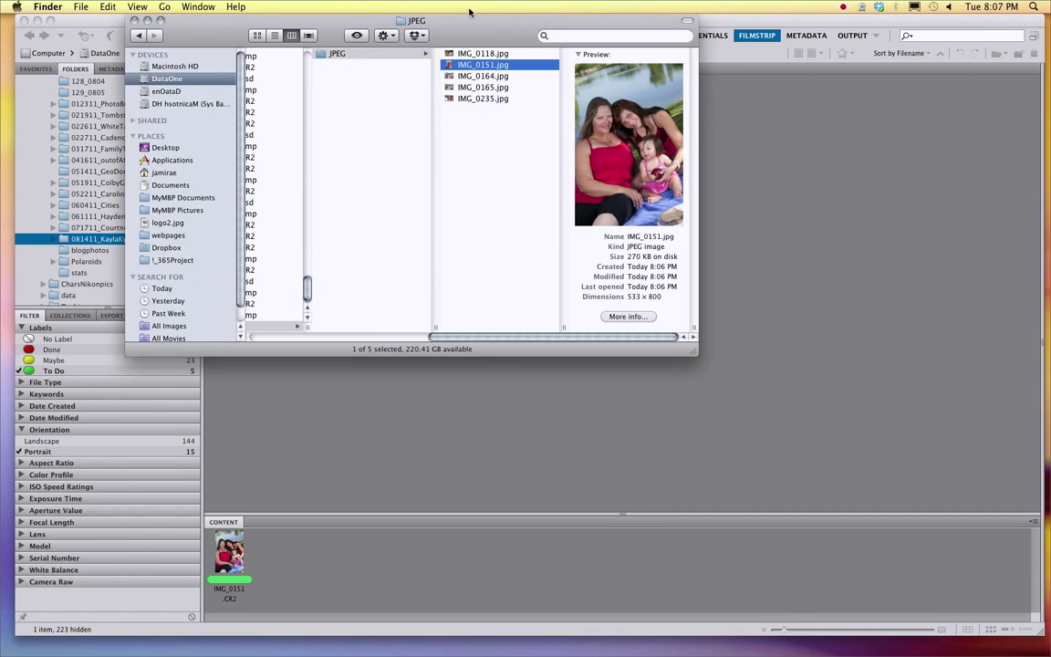
left_click_drag(692, 353, 744, 339)
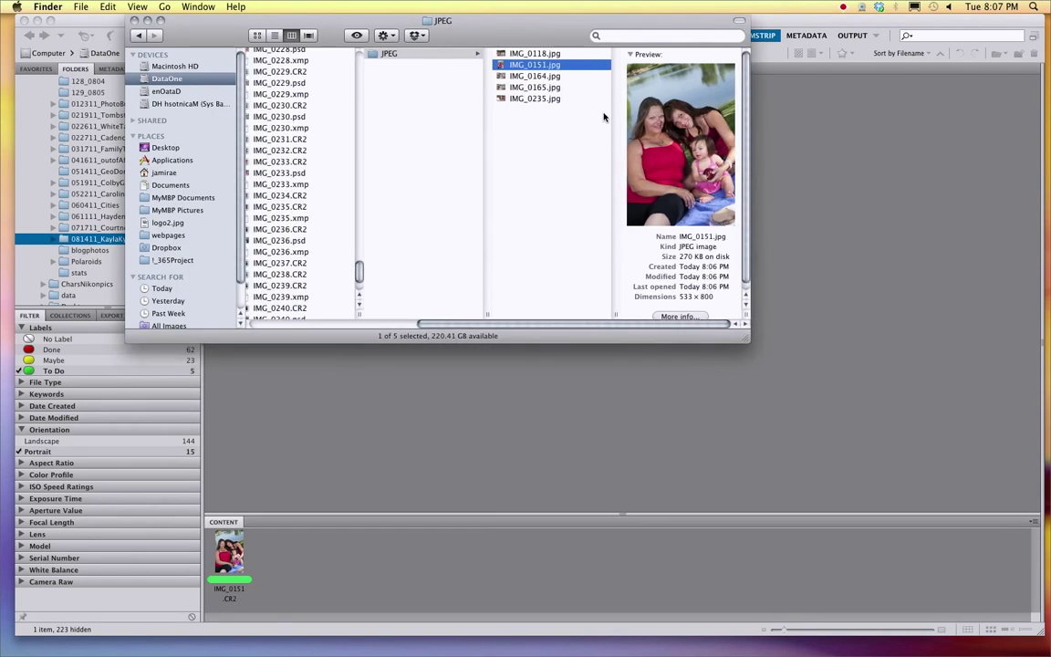
left_click_drag(450, 27, 402, 60)
Step: Switch to Safari, go to proofs.jamiraephoto.com and open the album of the 8/14/11 Tempe photoshoot
mouse_move(454, 648)
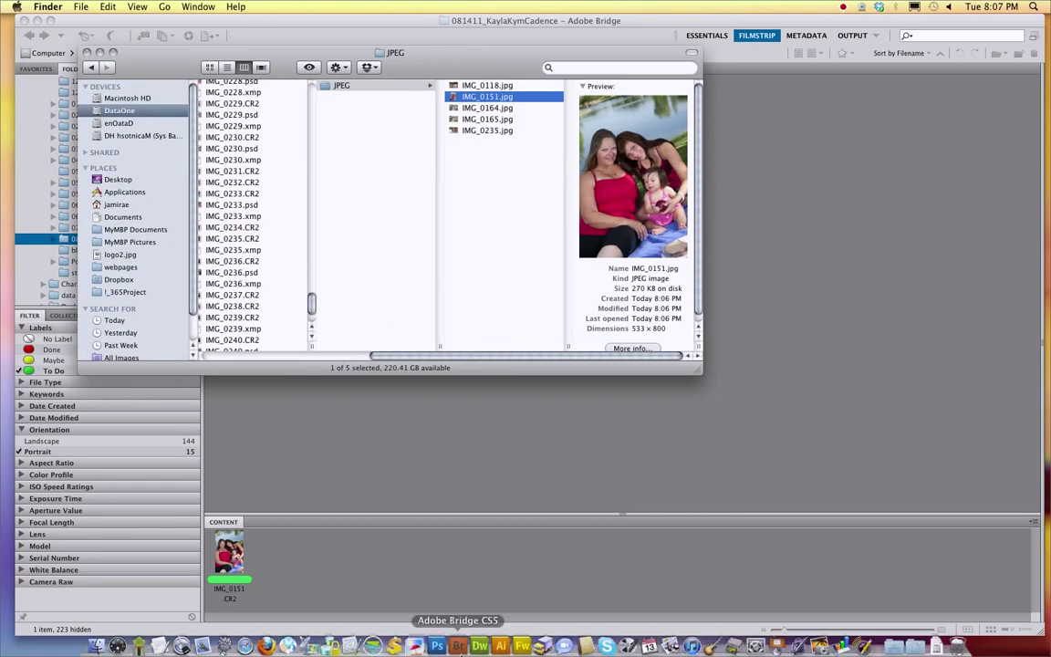
left_click(252, 642)
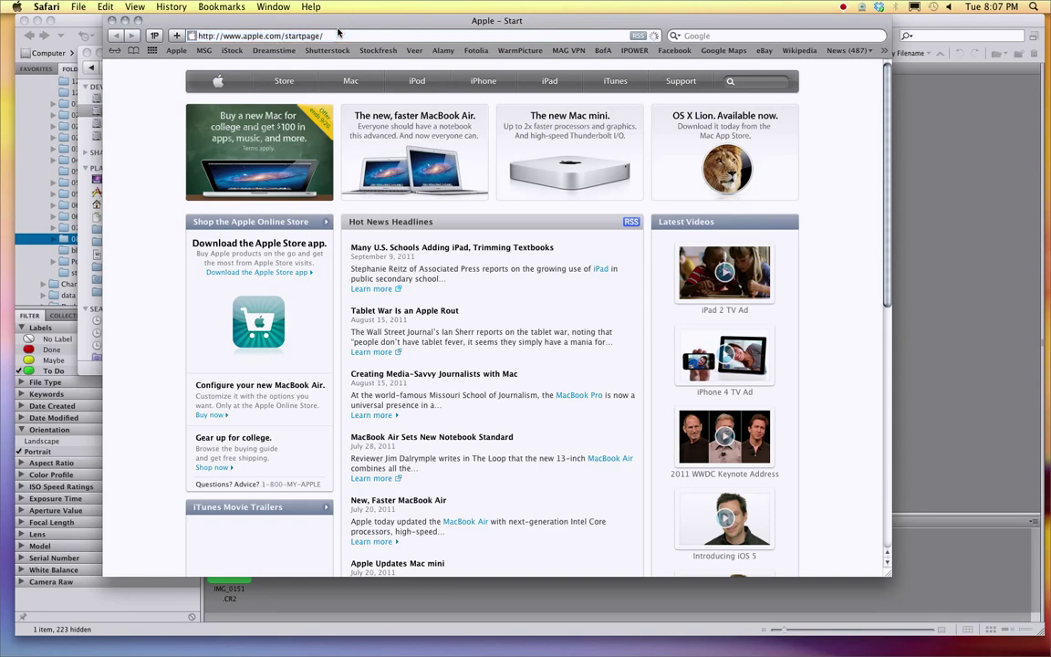
left_click(338, 34)
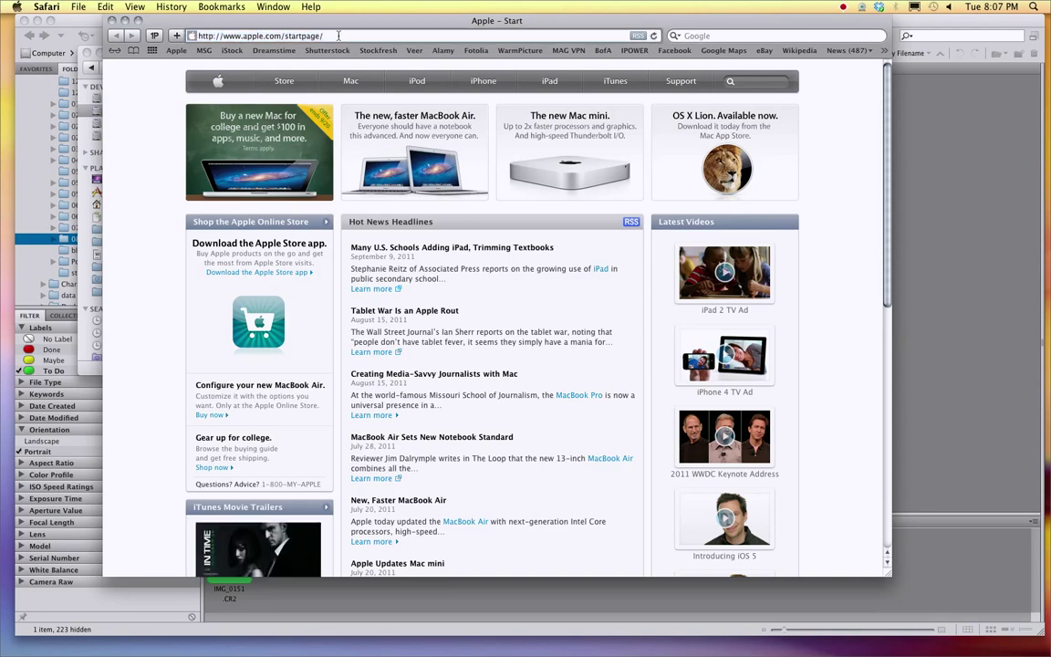
triple_click(337, 35)
type("proofs.jamiraephoto.com/")
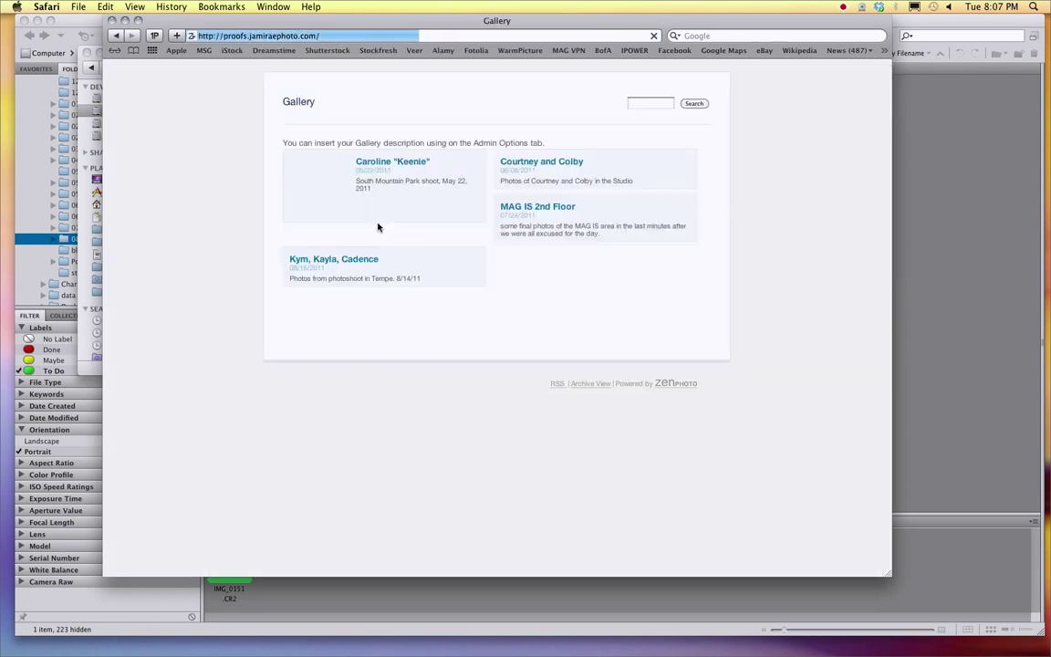
left_click(549, 272)
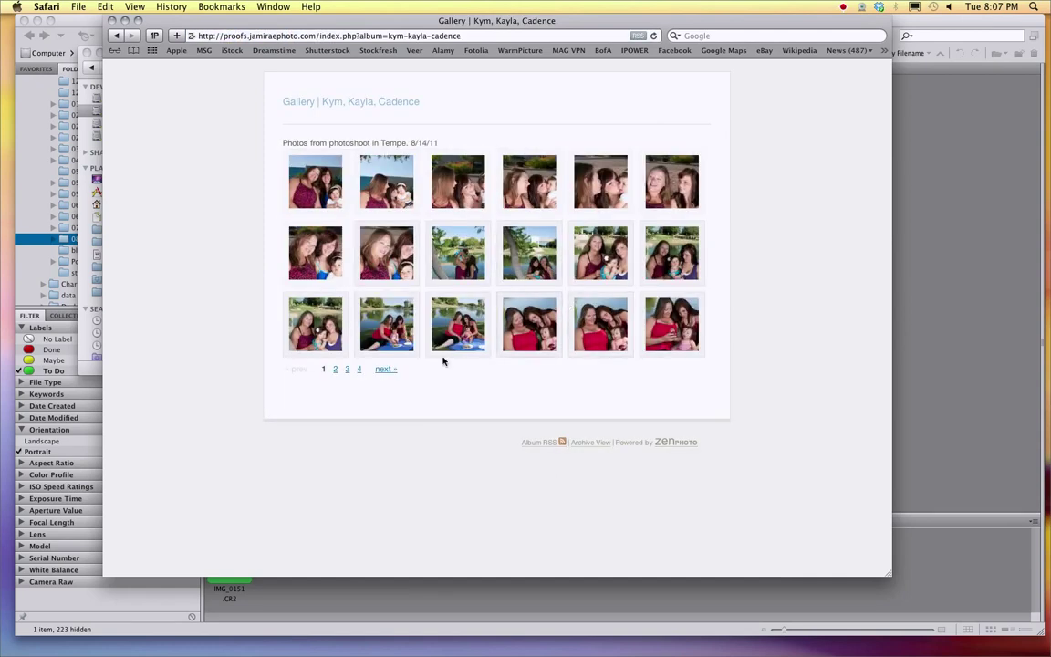
Step: Open the album's first photo and page forward through the landscape and portrait images up to IMG_0156
left_click(310, 189)
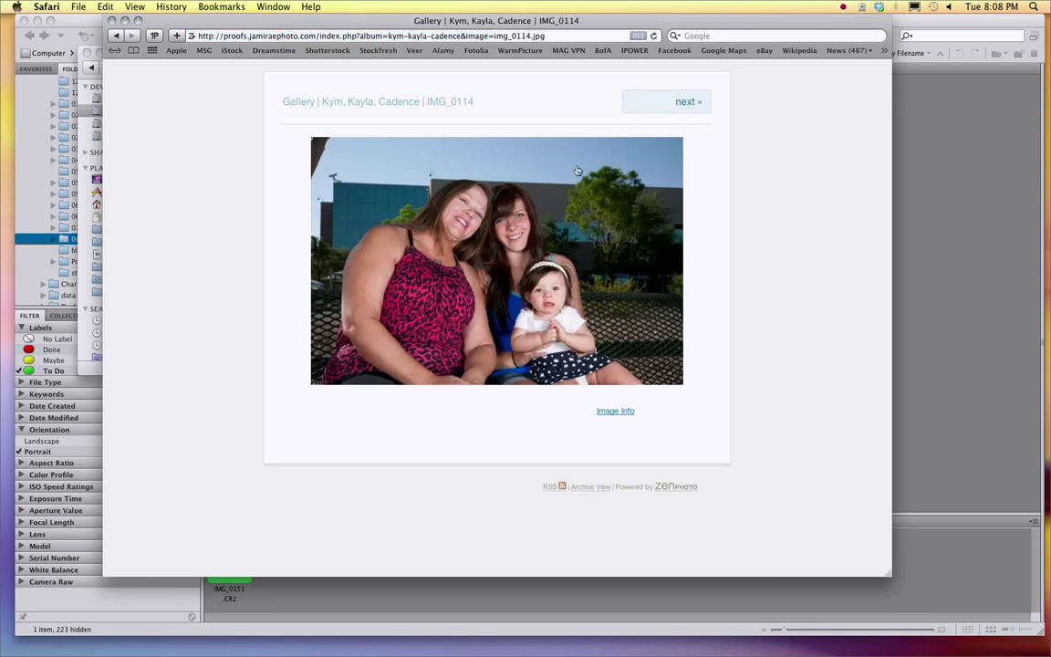
left_click(685, 101)
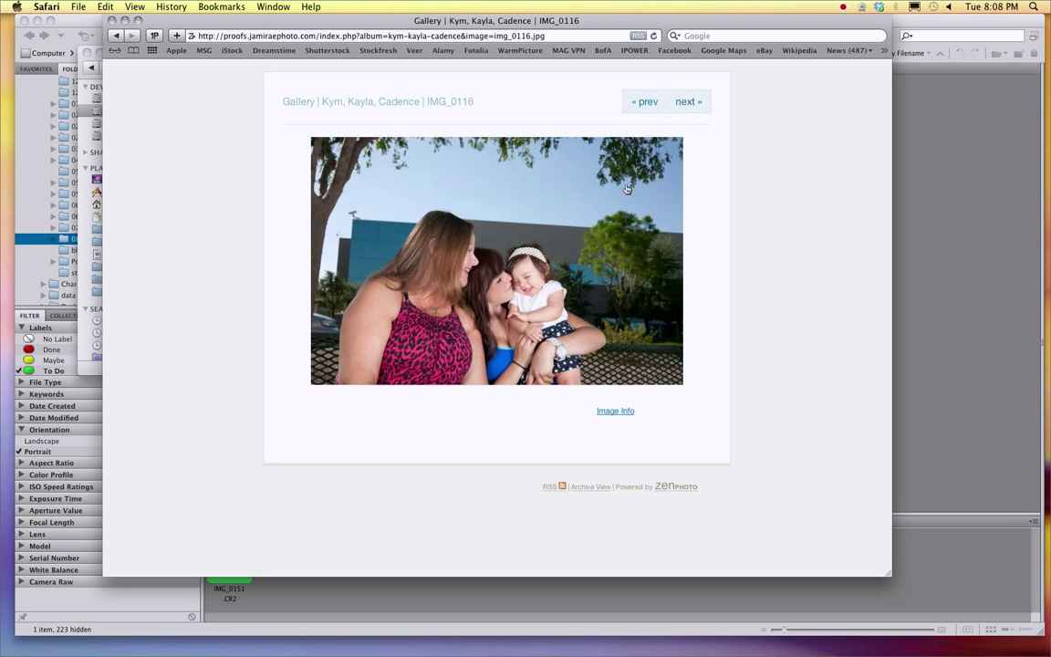
left_click(688, 101)
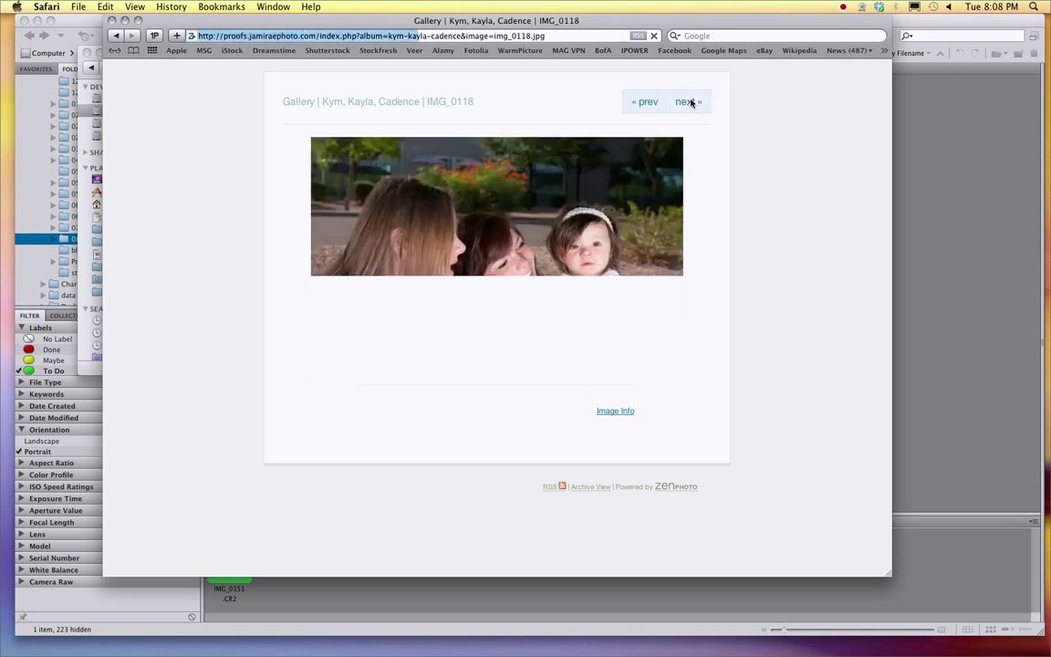
left_click(691, 101)
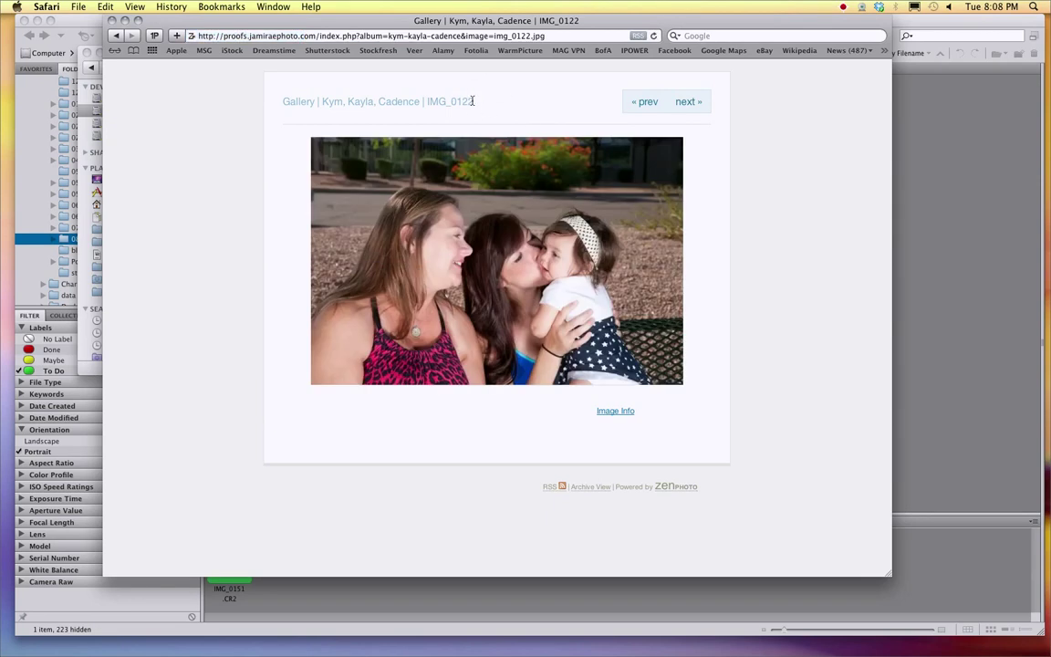
left_click(686, 101)
left_click(692, 103)
left_click(691, 103)
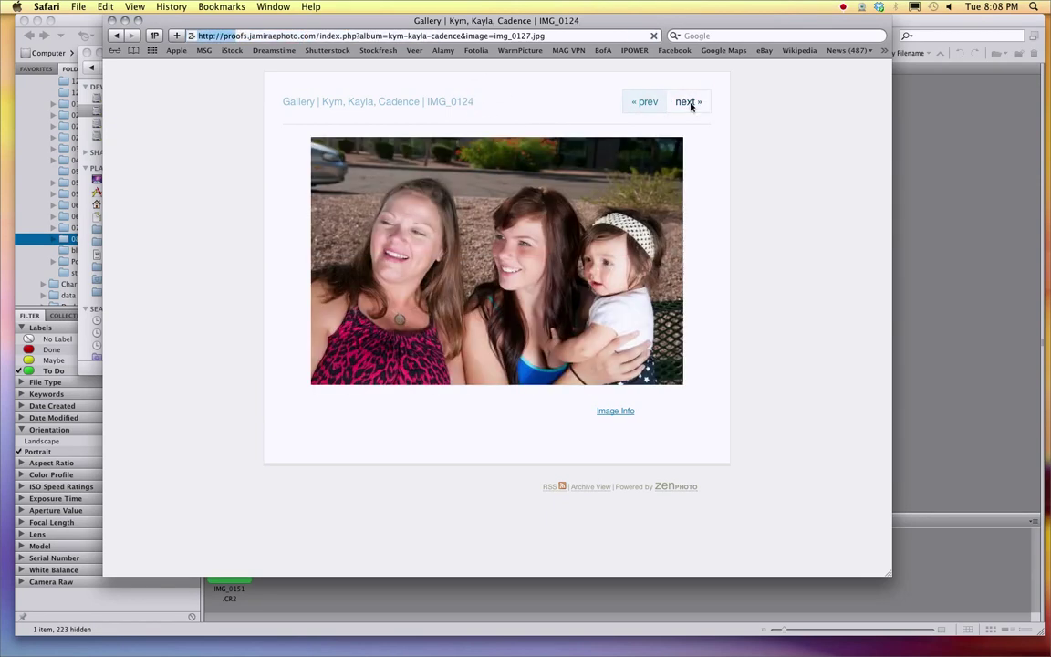
left_click(690, 103)
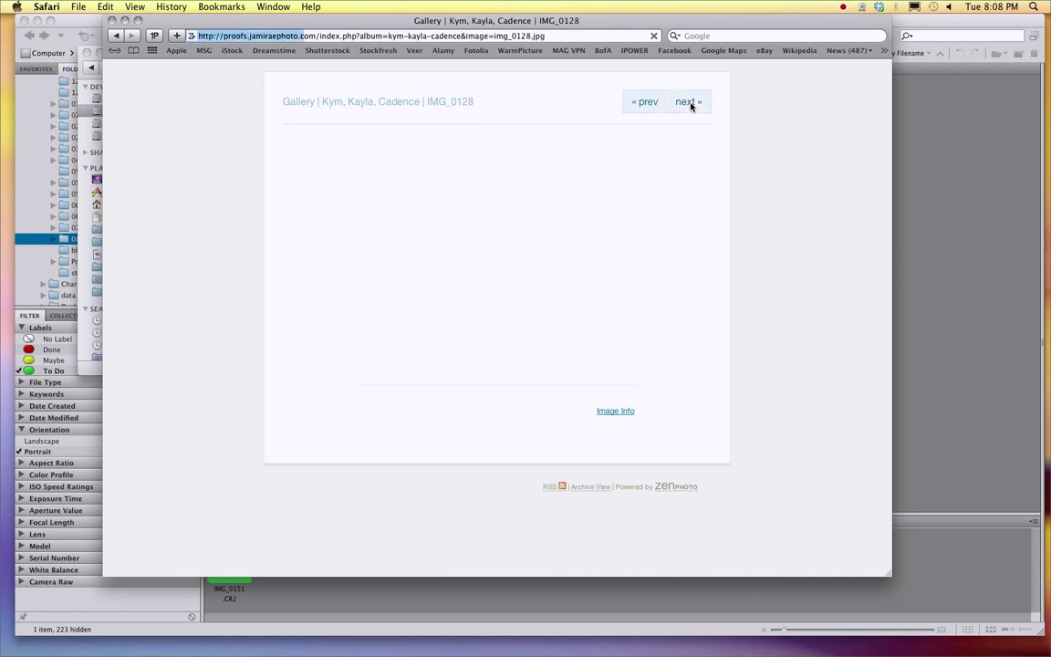
left_click(692, 104)
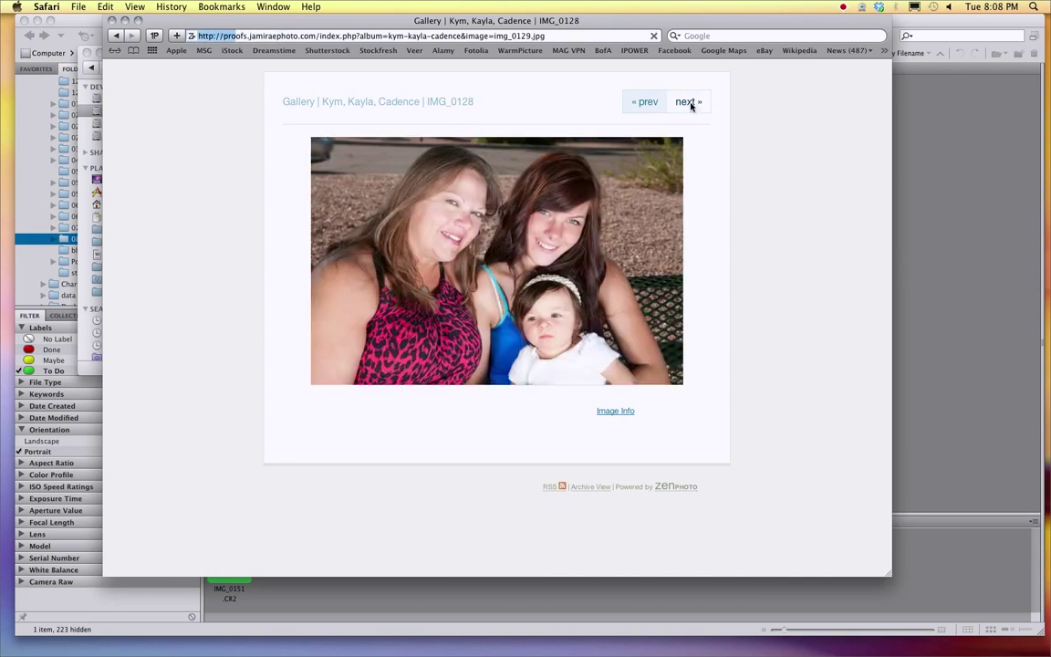
left_click(691, 106)
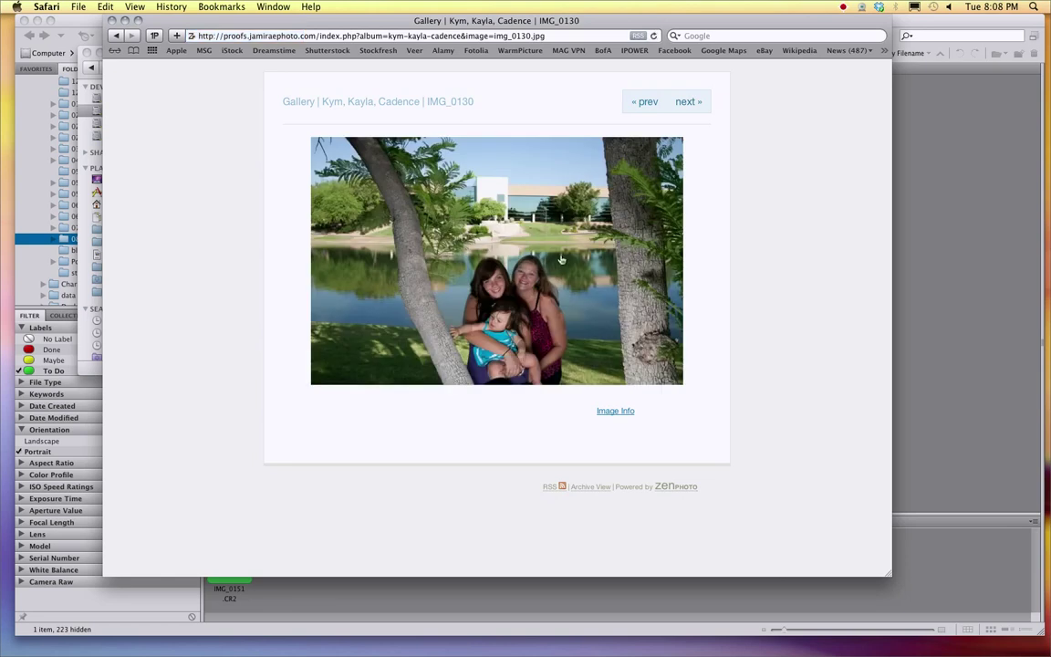
left_click(691, 104)
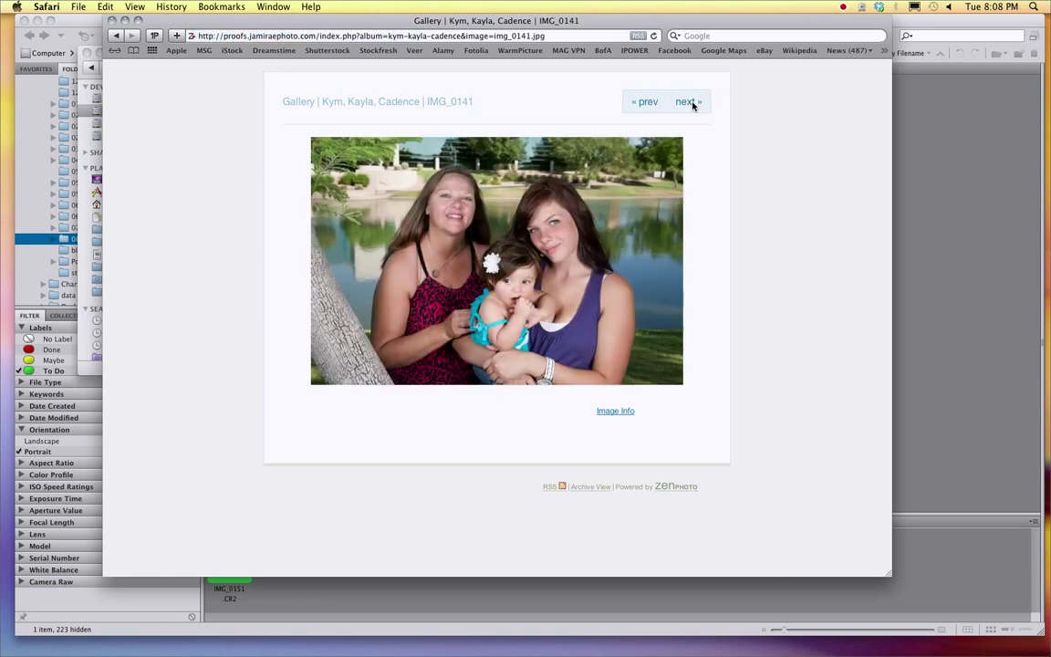
left_click(700, 101)
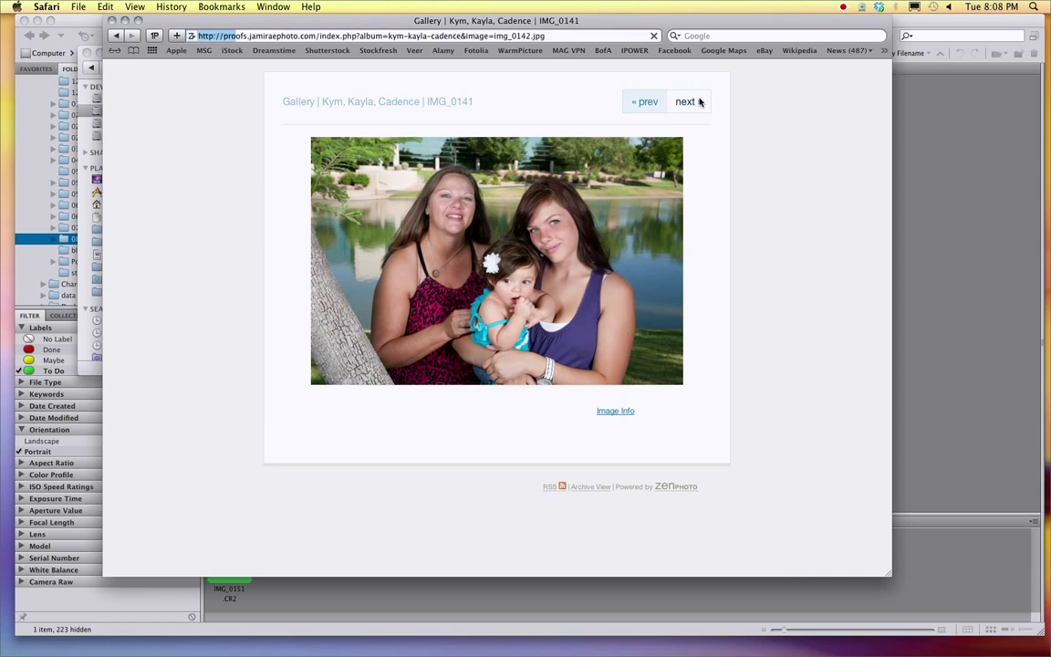
left_click(701, 101)
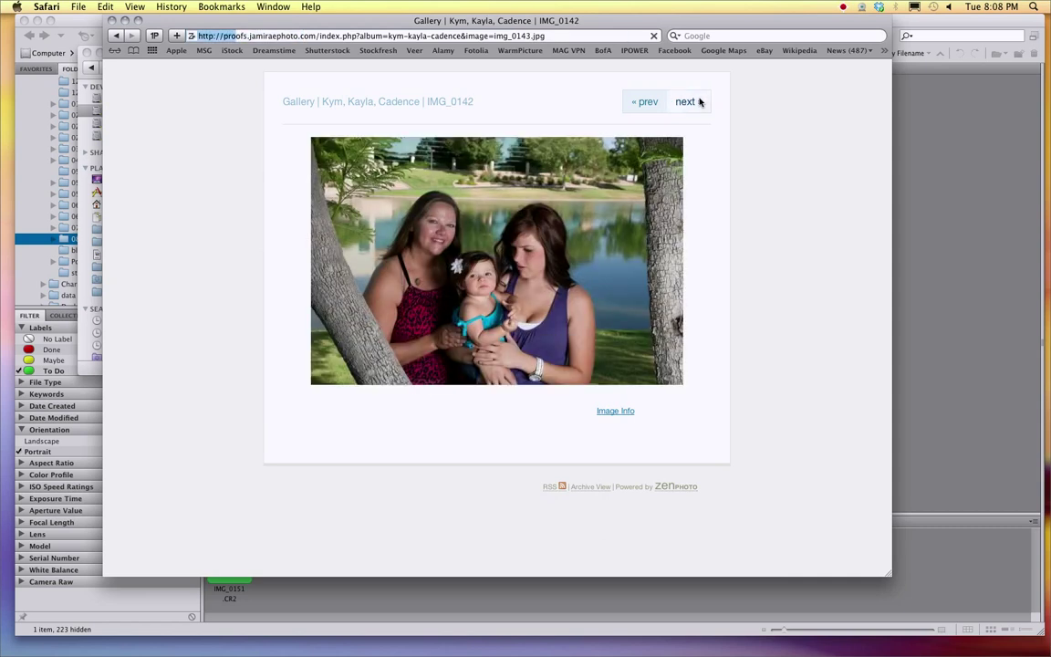
left_click(700, 101)
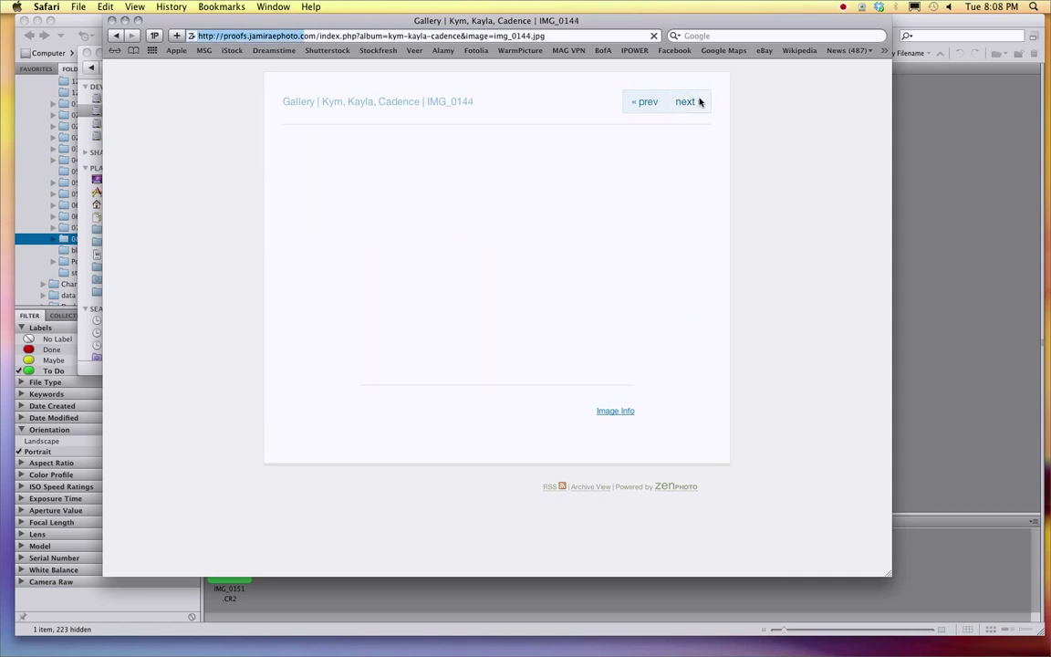
left_click(692, 102)
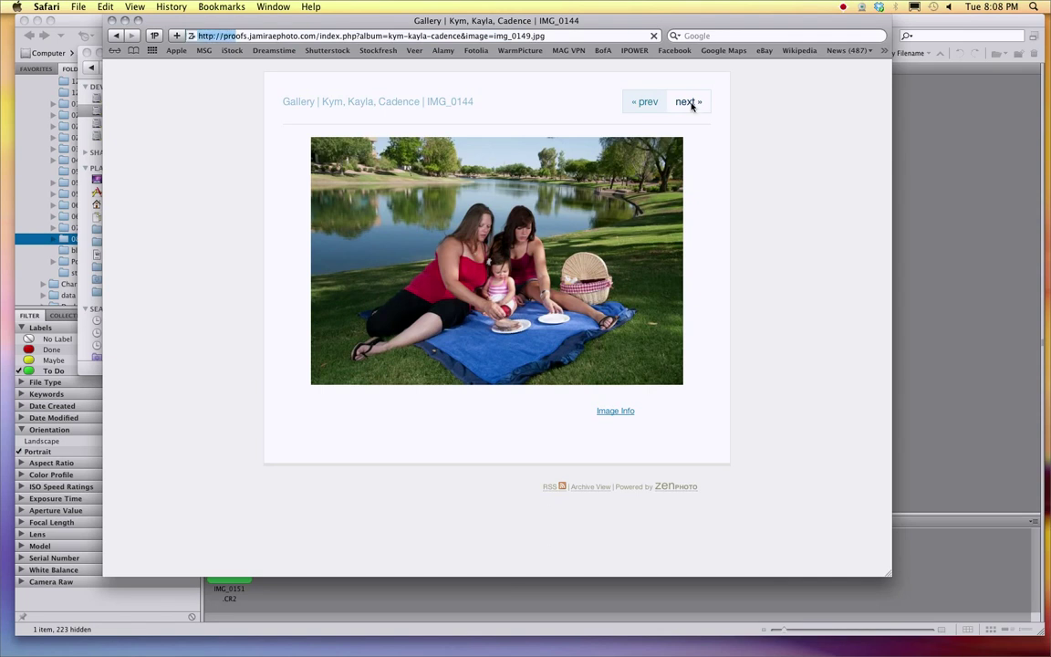
left_click(690, 103)
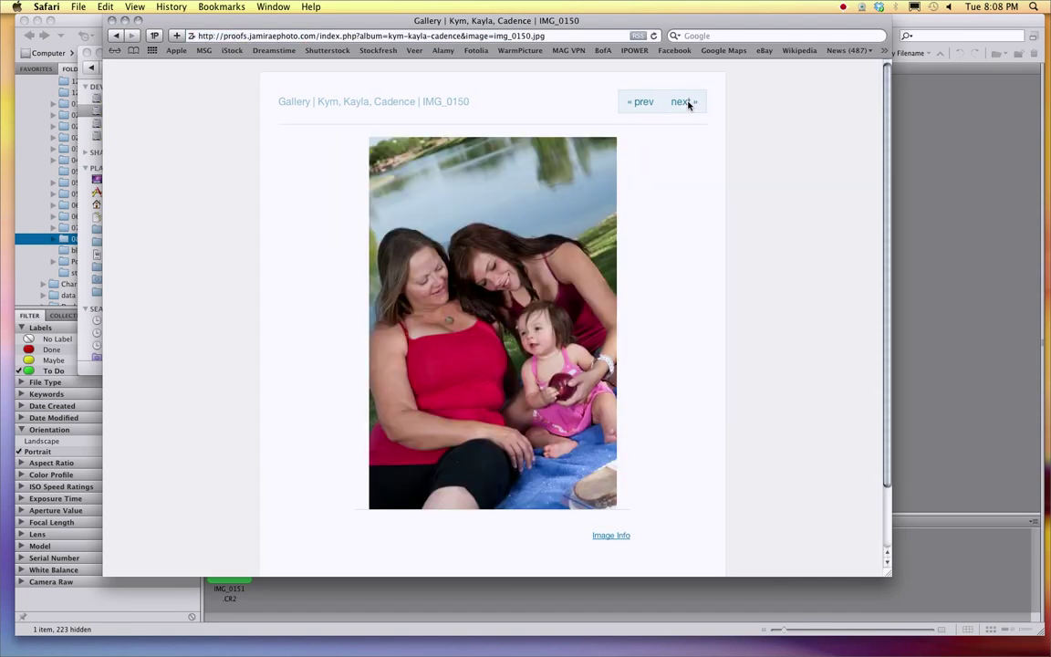
left_click(689, 103)
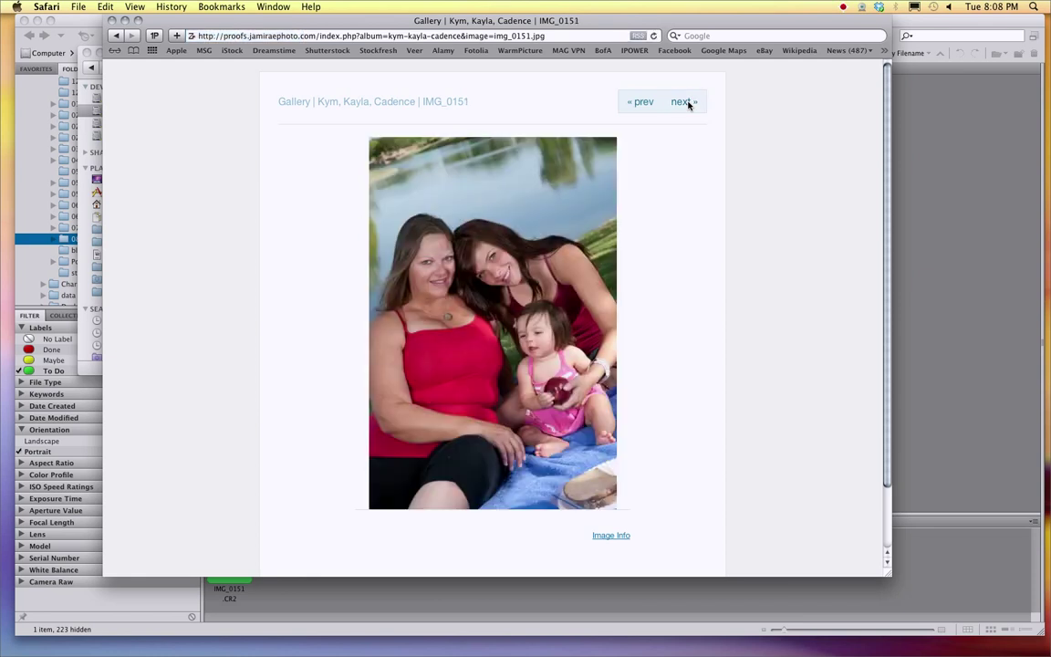
left_click(689, 104)
left_click(689, 103)
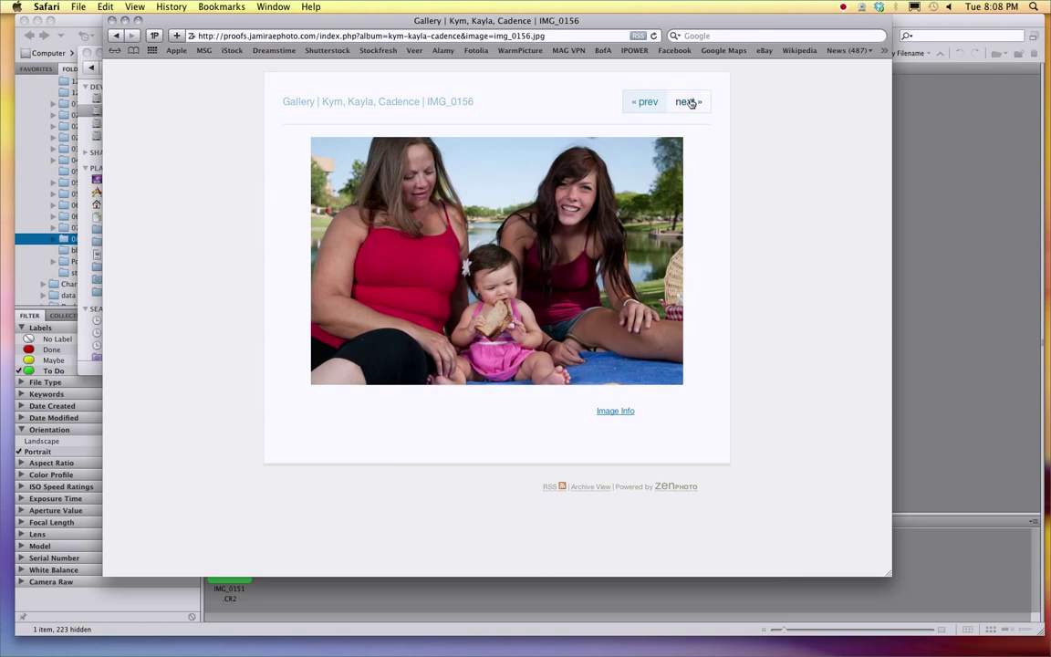
left_click(842, 6)
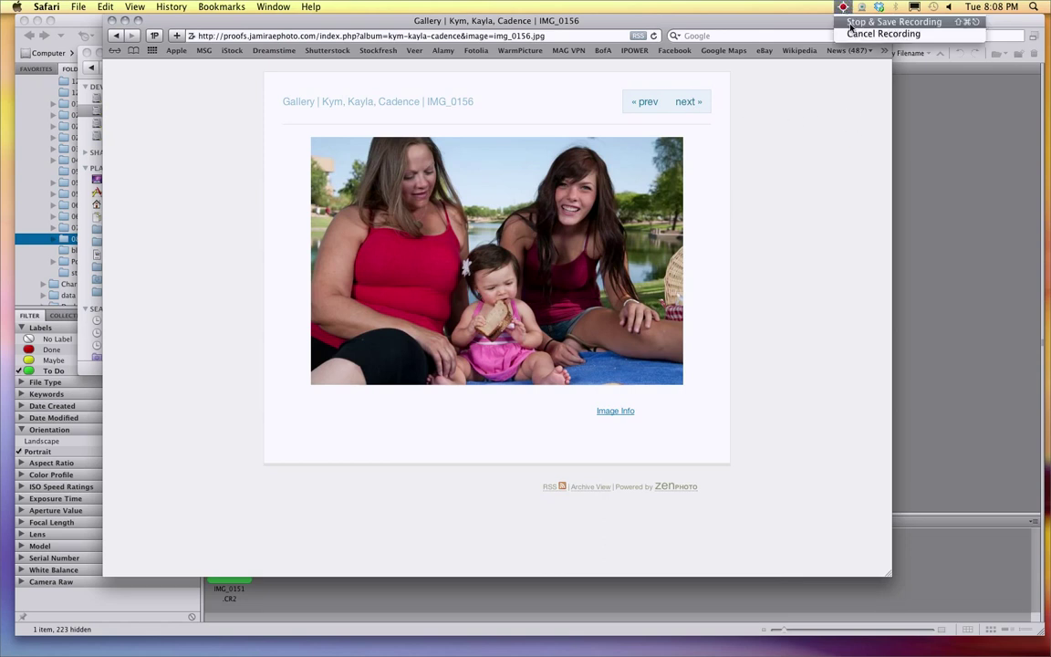